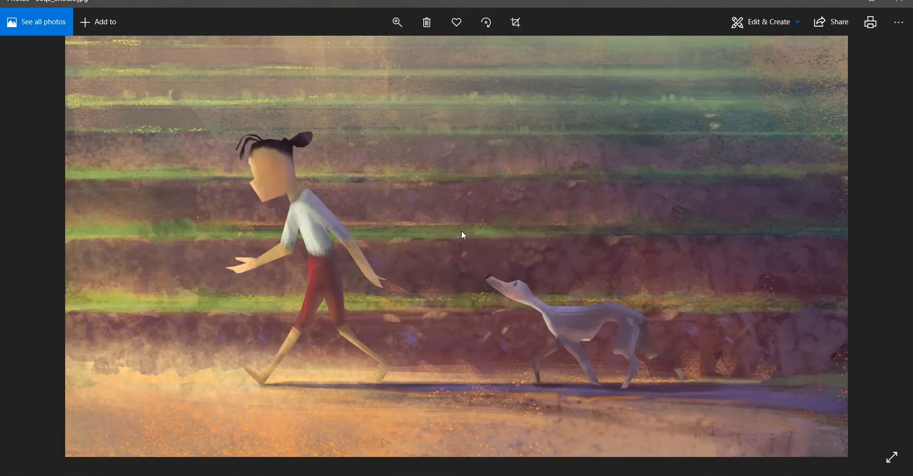
- Switch to Maya and set the Diffuse Factor of the foreground terrace's material to about 0.439
key("alt+Tab")
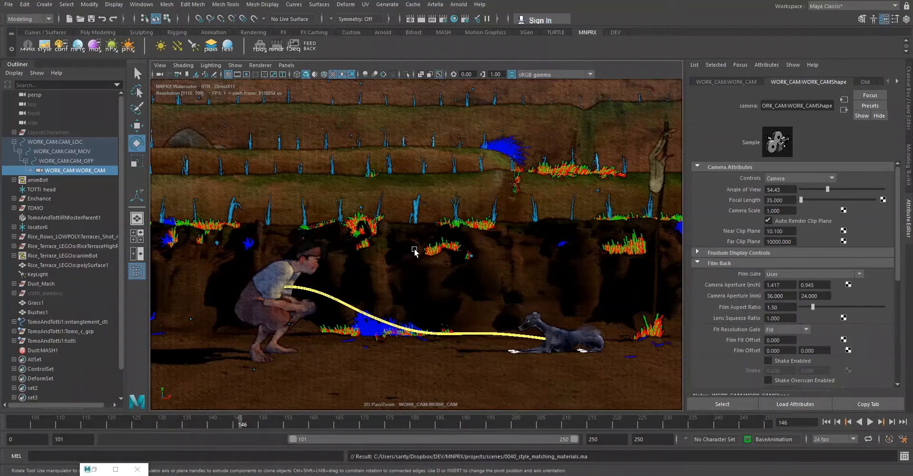
left_click(395, 282)
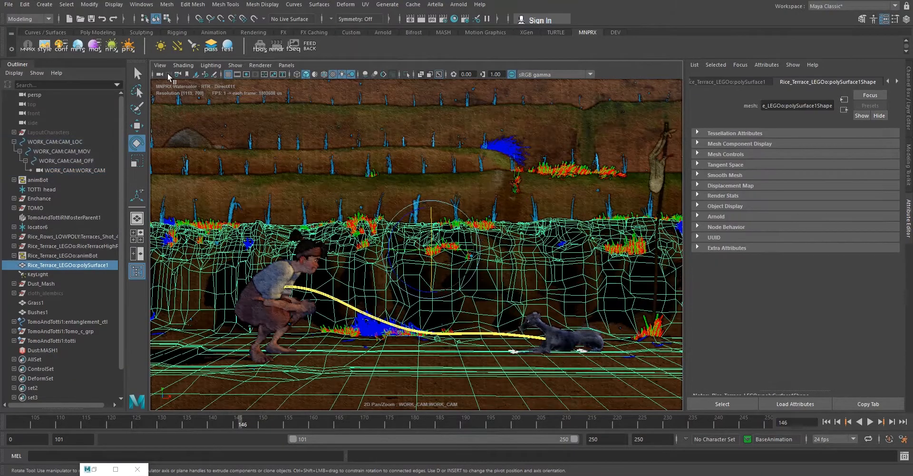
left_click(94, 45)
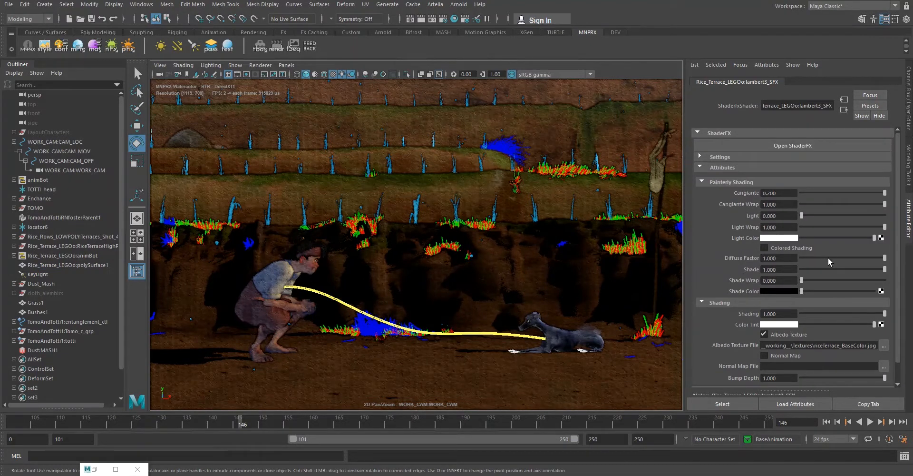
left_click(829, 258)
left_click_drag(826, 258, 838, 257)
- Compare the terrace with the reference painting and set the terrace material's Cangiante to 6
key("alt+Tab")
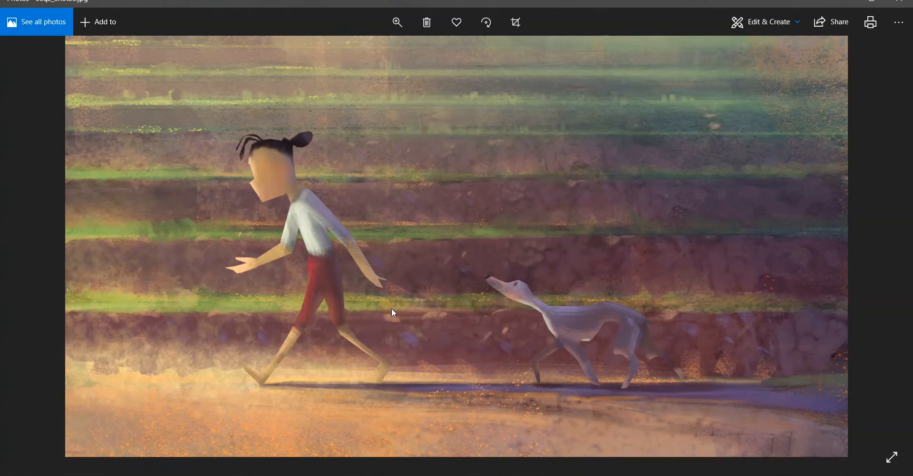
key("alt+Tab")
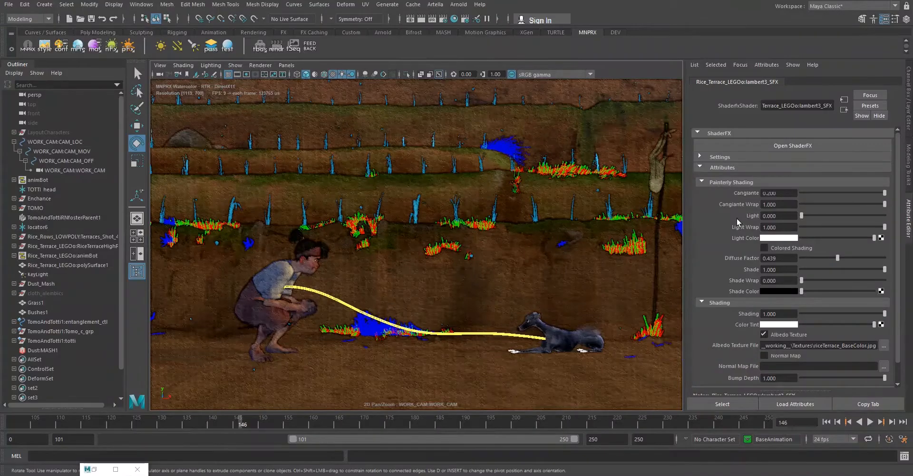
left_click(782, 193)
type("6")
key("Return")
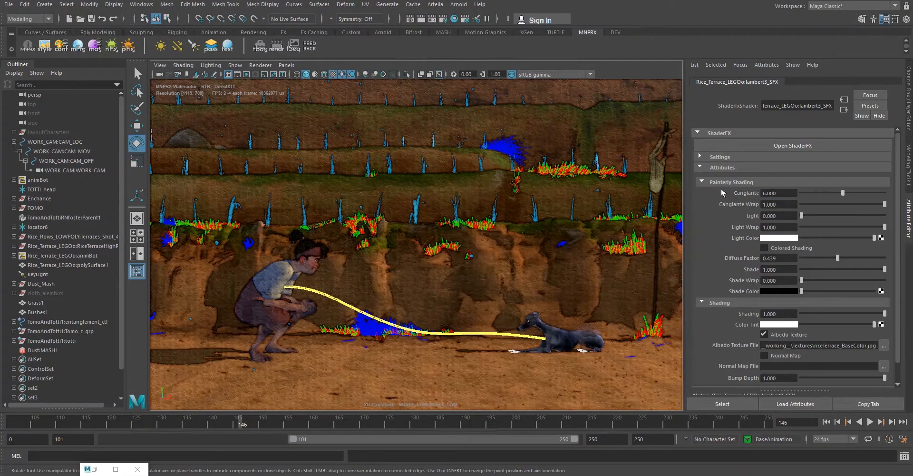
- Check the lighting in the reference painting, and set KeyLight's intensity to 1 and its color to white
key("alt+Tab")
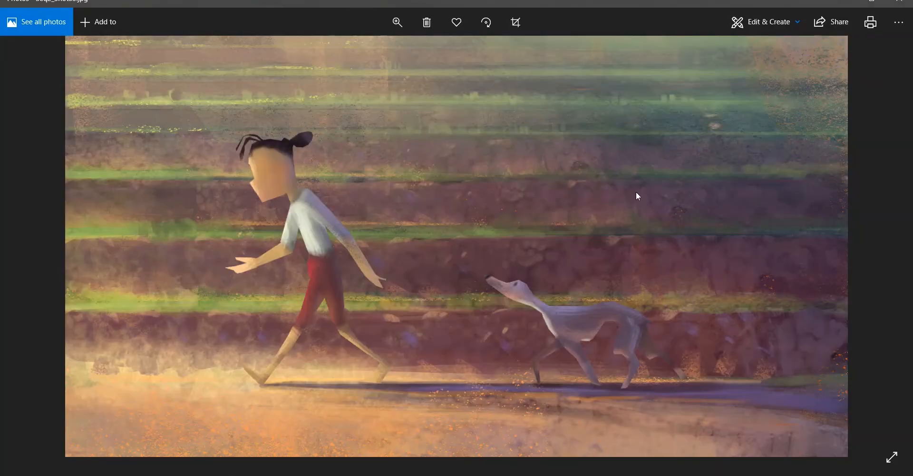
key("alt+Tab")
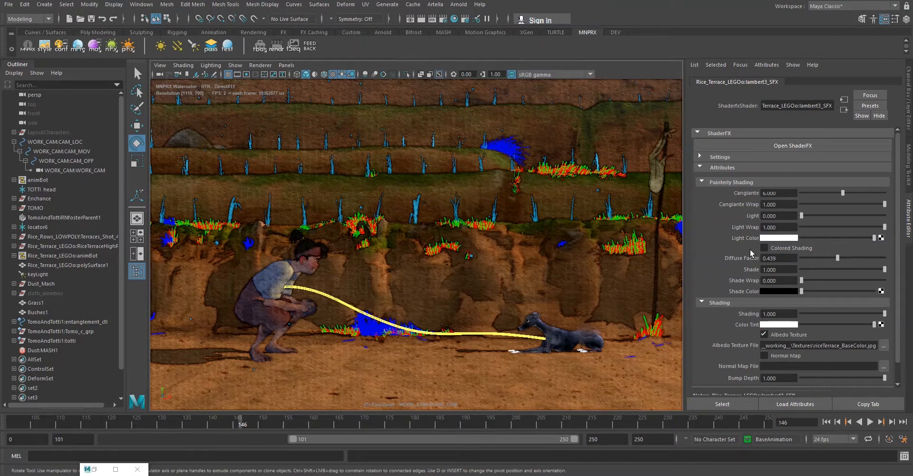
key("alt+Tab")
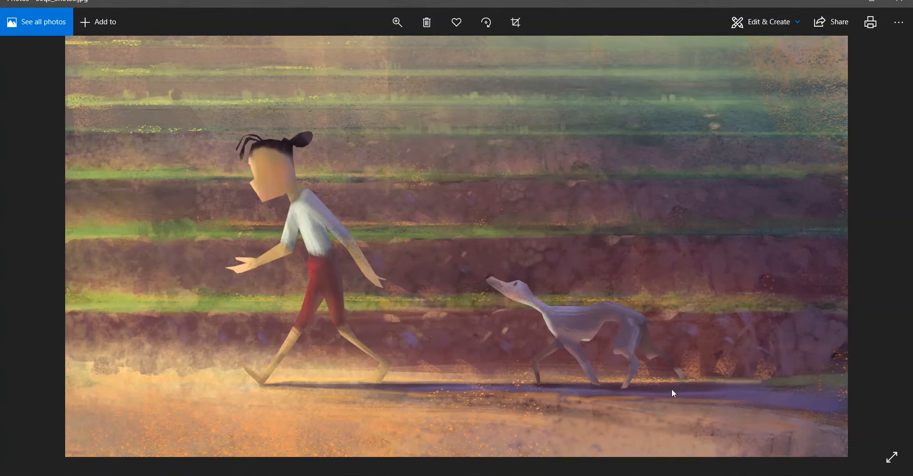
key("alt+Tab")
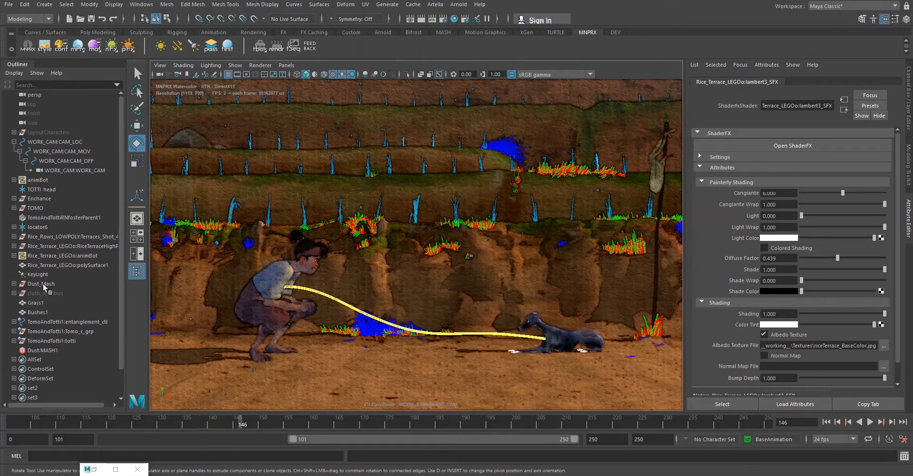
scroll(44, 268, "down", 1)
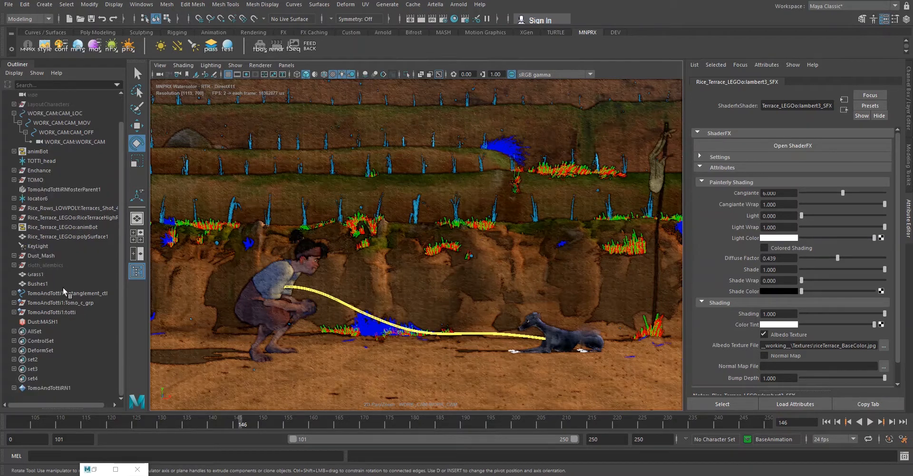
scroll(64, 288, "up", 1)
left_click(50, 275)
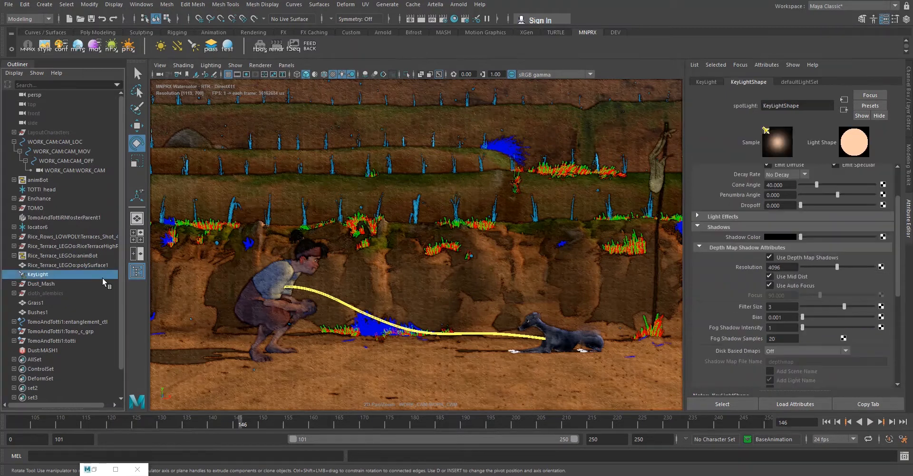
left_click_drag(789, 202, 693, 196)
type("1")
key("Return")
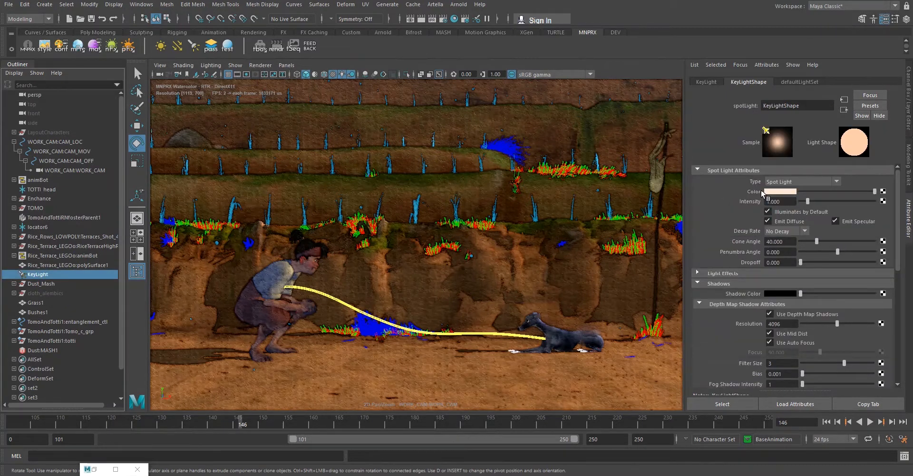
left_click(781, 191)
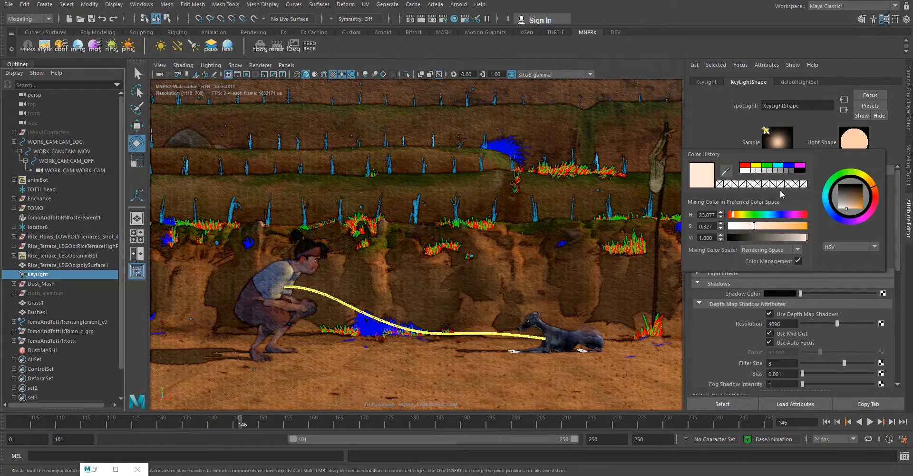
left_click(743, 170)
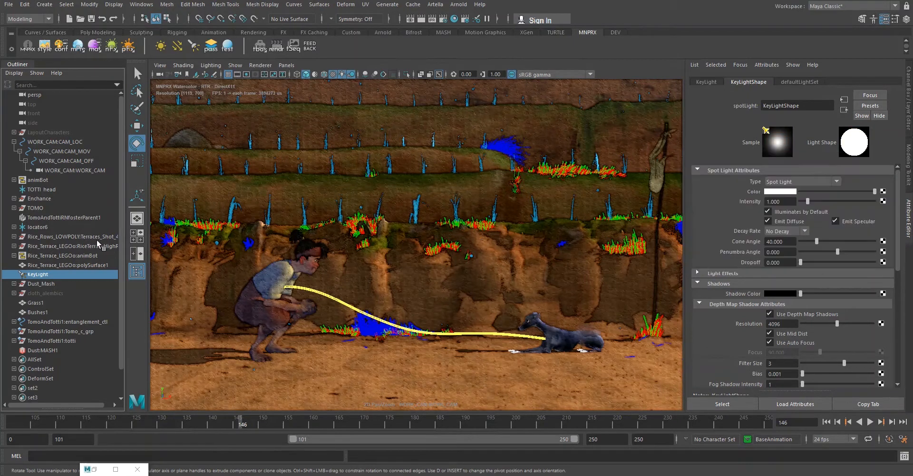
- Set the Shade Color of the foreground terrace's material to a saturated purple with a hue of about 272
left_click(280, 363)
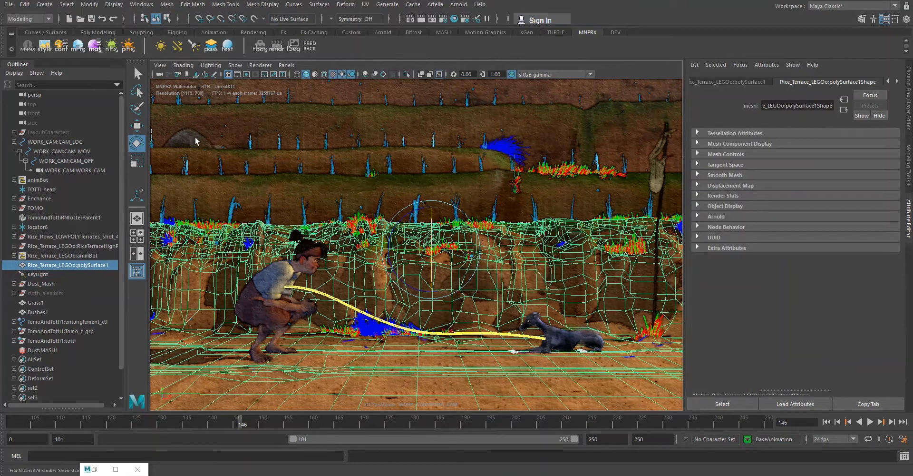
left_click(96, 48)
scroll(718, 318, "down", 1)
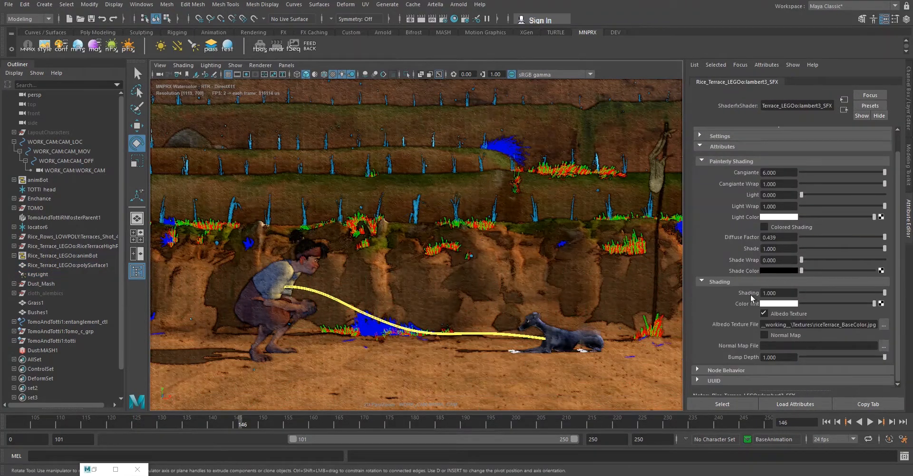
left_click(789, 271)
left_click(773, 270)
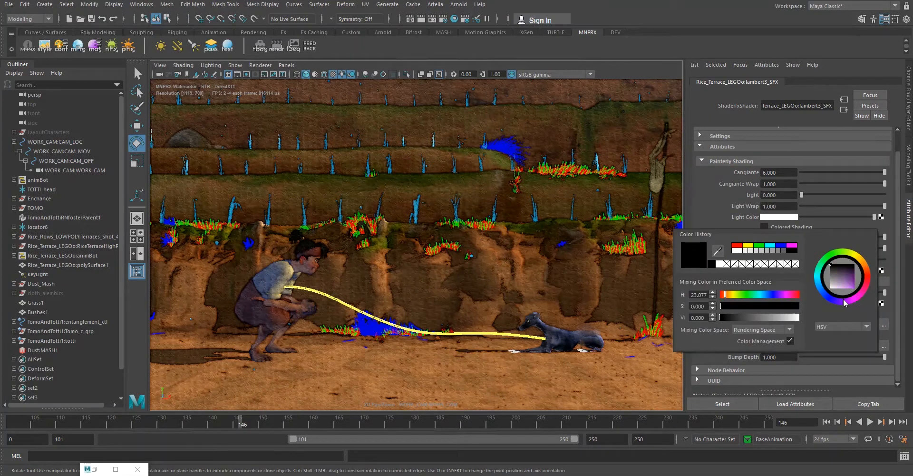
mouse_move(845, 285)
left_mouse_down()
mouse_move(869, 281)
mouse_move(857, 281)
left_mouse_up()
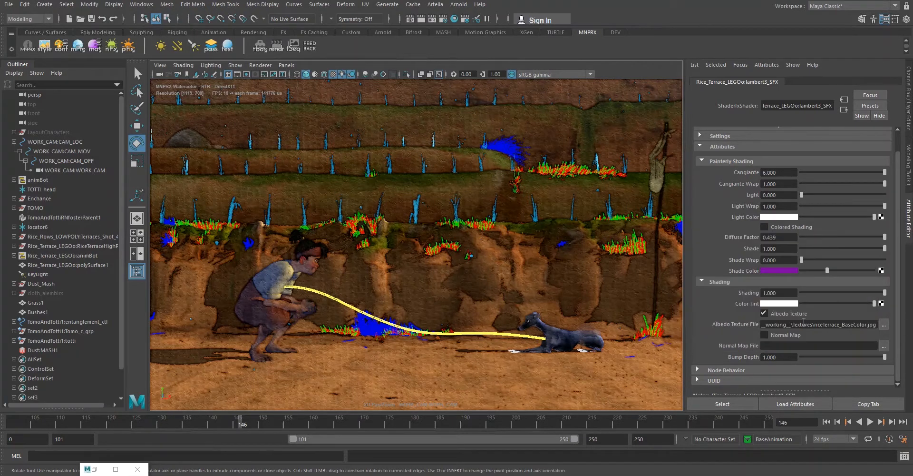
- Try the Shade Wrap range, return it to 0, and enable Colored Shading on the terrace material
left_click_drag(803, 259, 912, 261)
left_click_drag(813, 259, 750, 254)
left_click(765, 227)
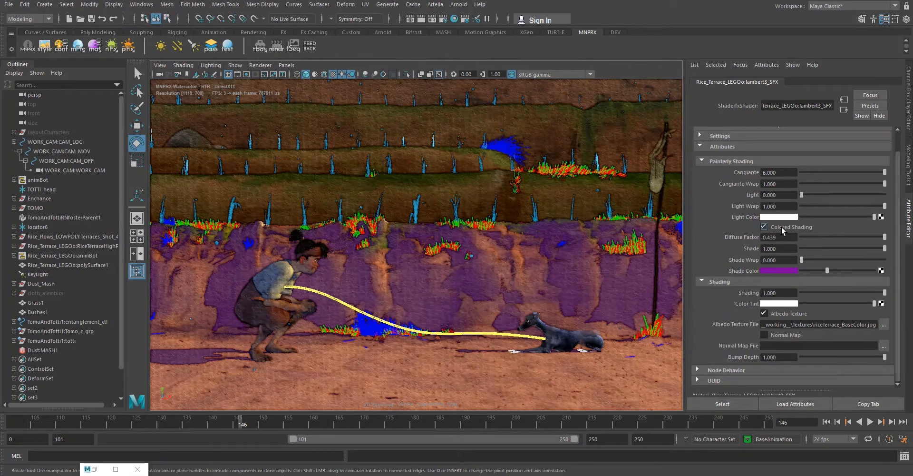
- Darken the terrace material's Shade Color to a very dark purple
left_click(780, 271)
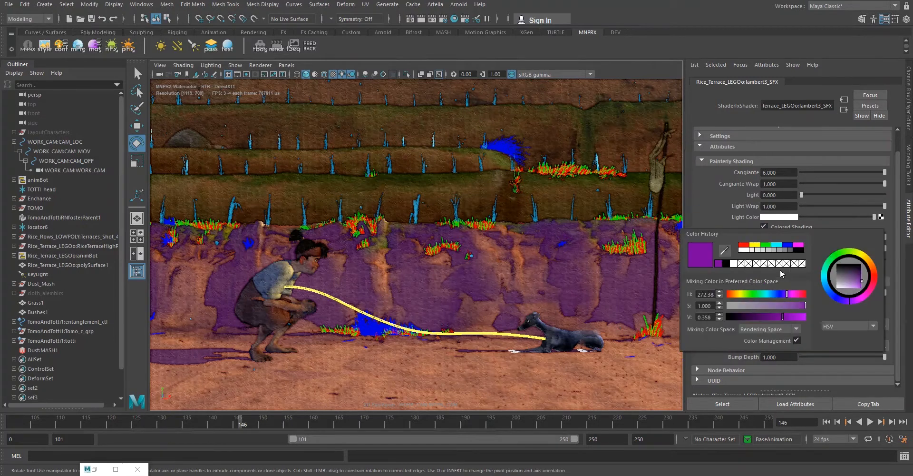
left_click(862, 281)
left_click_drag(862, 282, 864, 276)
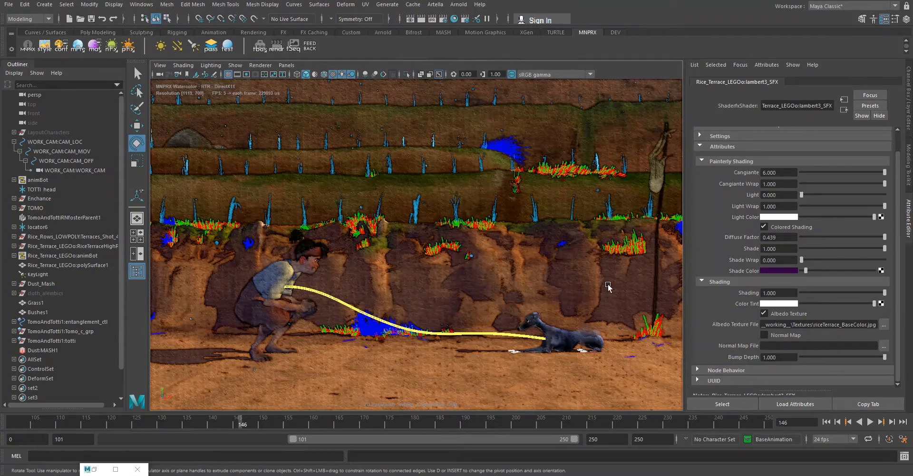
- Try different Cangiante Wrap values on the terrace material against the reference painting, ending back at 1
key("alt+Tab")
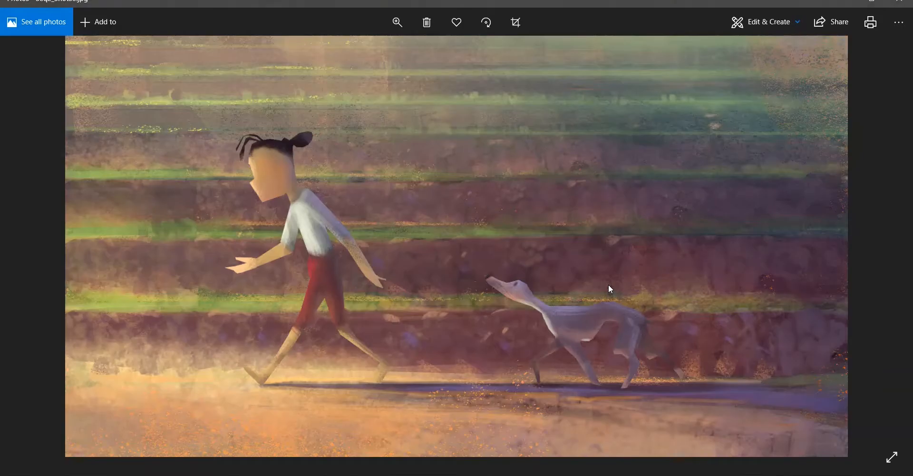
key("alt+Tab")
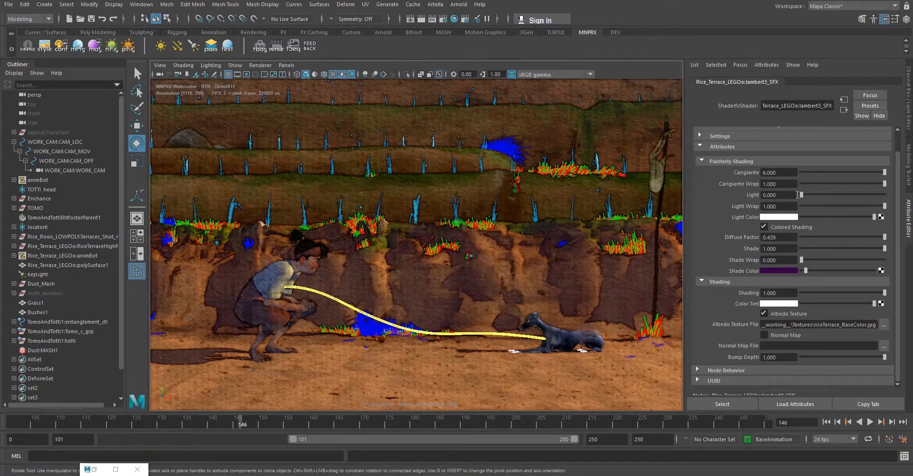
mouse_move(881, 184)
left_mouse_down()
mouse_move(823, 185)
mouse_move(908, 184)
left_mouse_up()
key("alt+Tab")
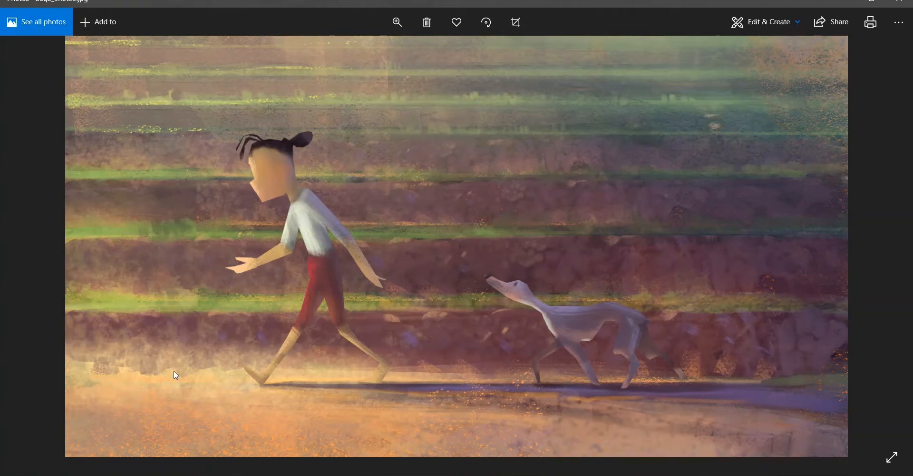
key("alt+Tab")
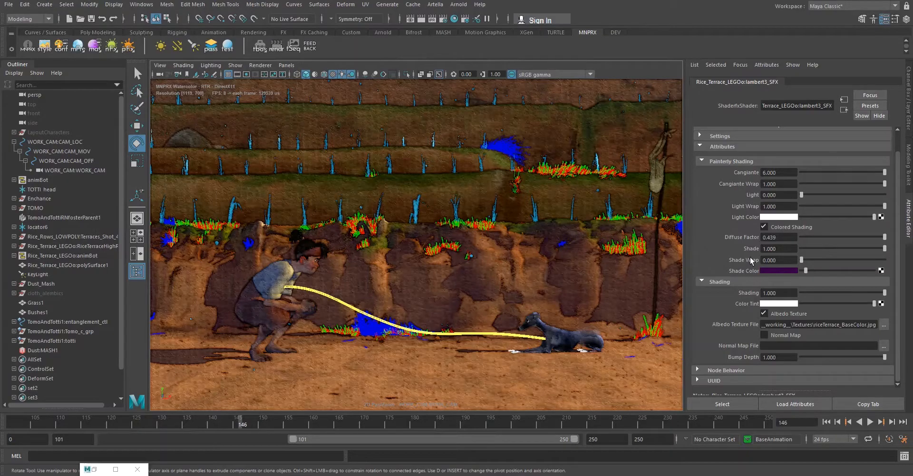
- Set the terrace material's Light Color to a bright warm golden yellow based on the sunlit ground in the reference painting
left_click(783, 217)
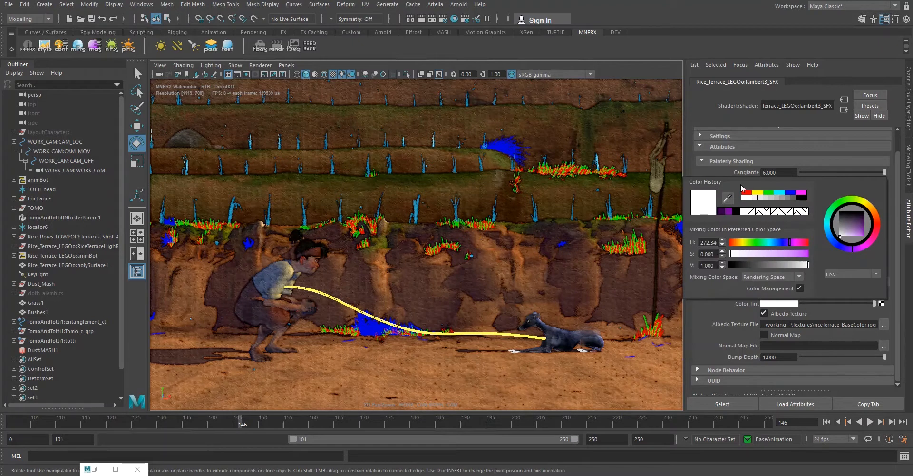
left_click(872, 212)
left_click_drag(859, 230, 867, 231)
key("alt+Tab")
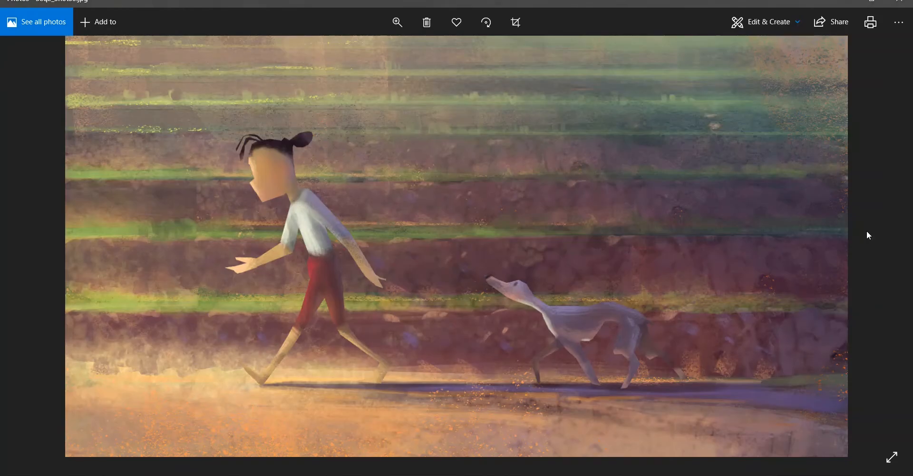
key("alt+Tab")
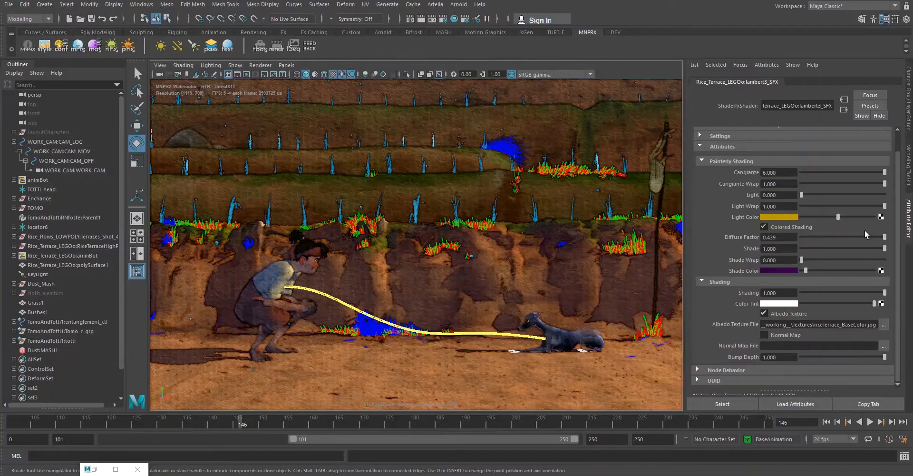
left_click(790, 217)
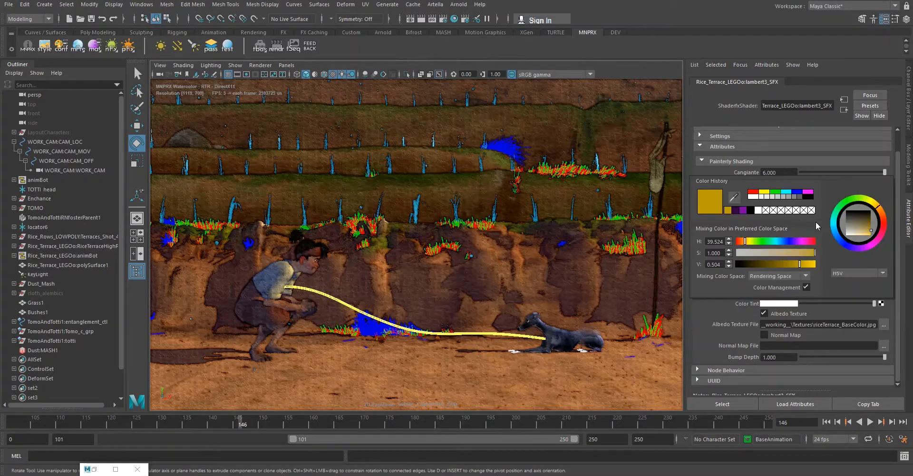
left_click(867, 235)
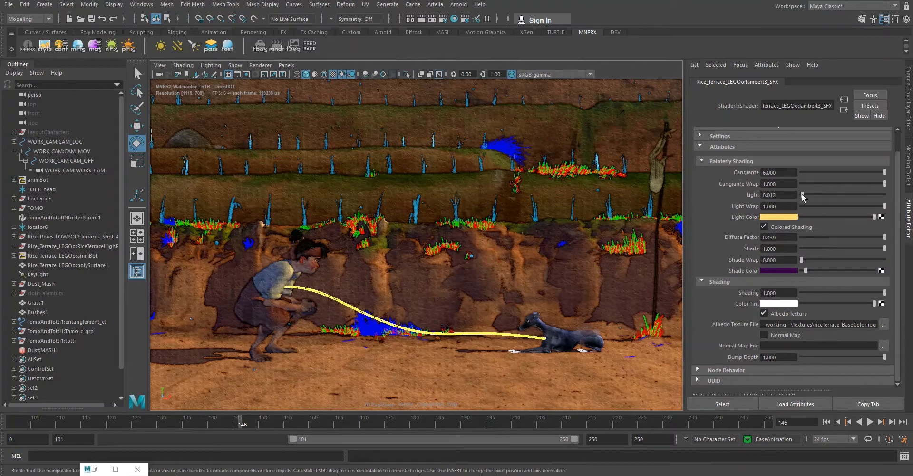
- Set the terrace material's Light to 1 and its Light Wrap to about 0.902, comparing with the reference painting
left_click_drag(822, 195, 911, 199)
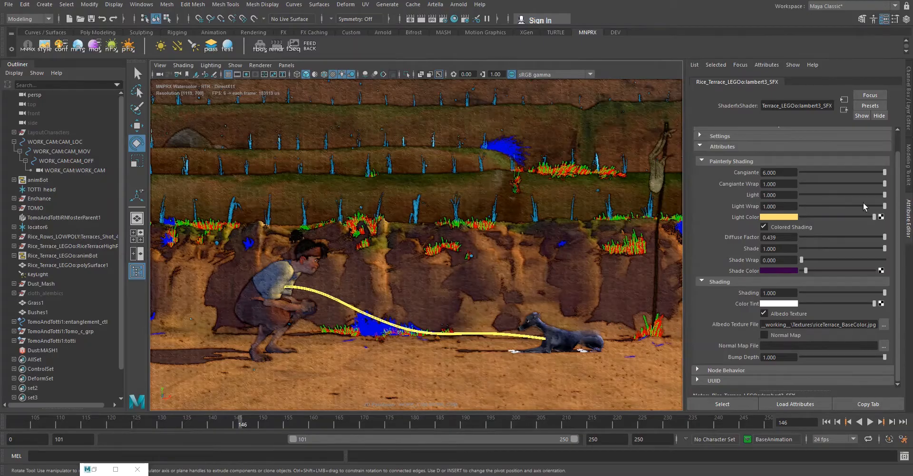
key("alt+Tab")
key("alt+Tab")
mouse_move(885, 205)
left_mouse_down()
mouse_move(831, 205)
mouse_move(874, 204)
left_mouse_up()
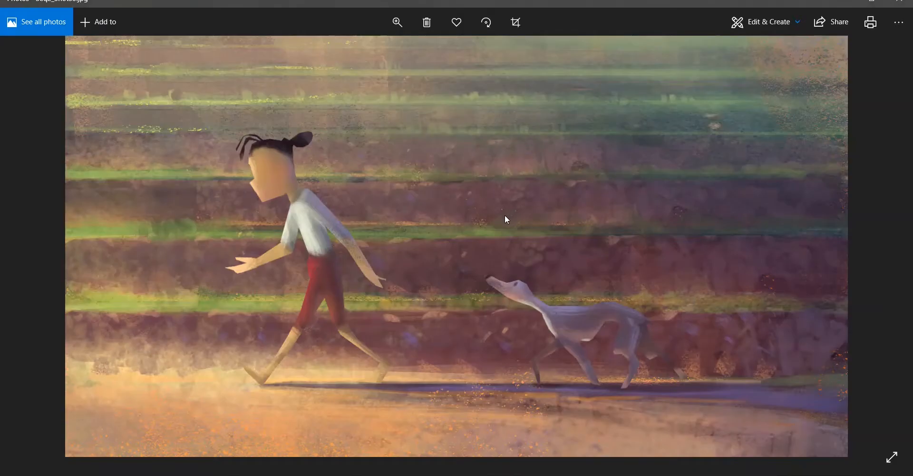
- Set the rice seedlings' material Color Tint to a dark green, about H 96.7, S 0.981, V 0.237, comparing it with the reference painting
key("alt+Tab")
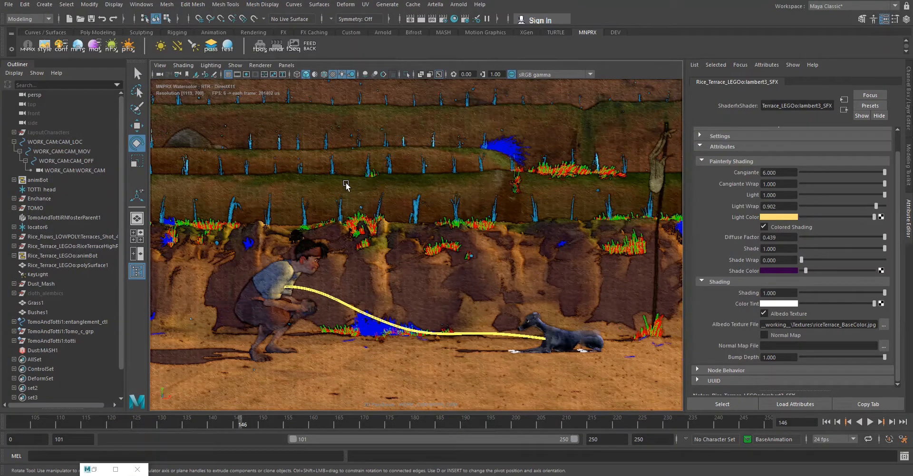
left_click(346, 209)
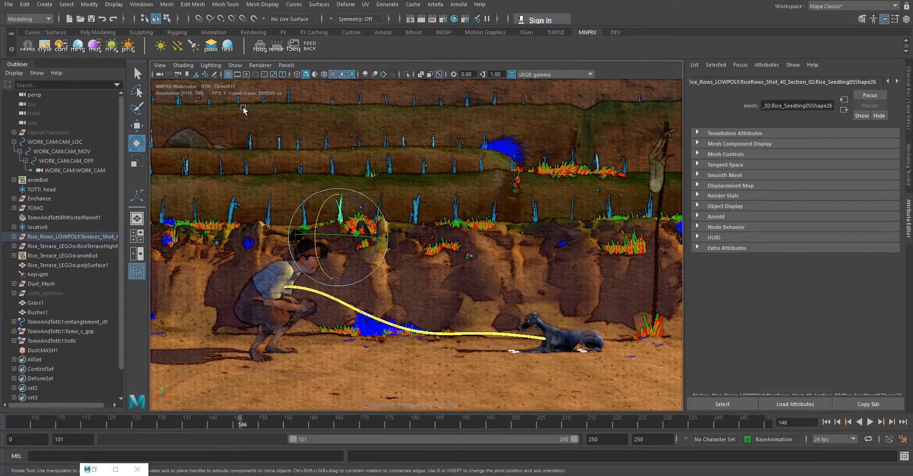
left_click(97, 45)
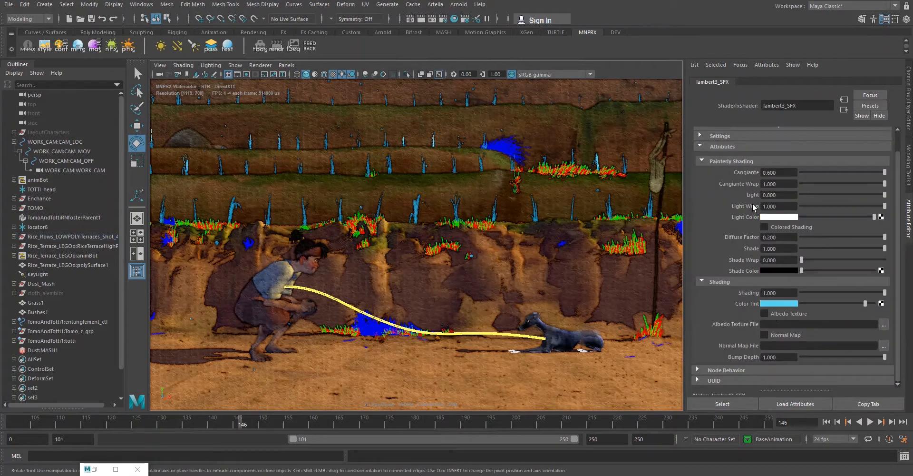
left_click(787, 304)
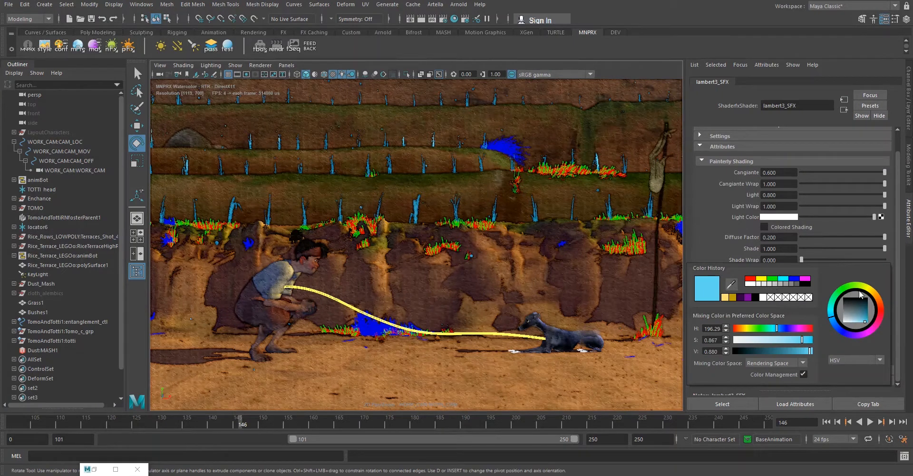
left_click_drag(849, 287, 853, 285)
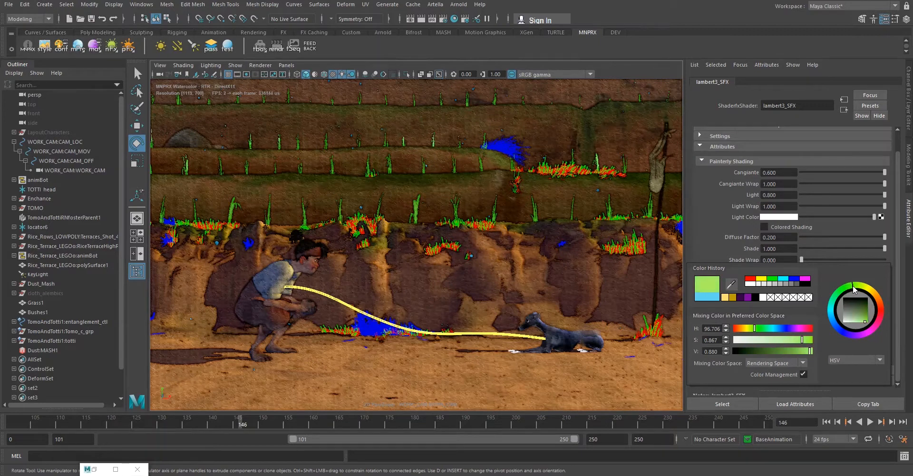
left_click(868, 314)
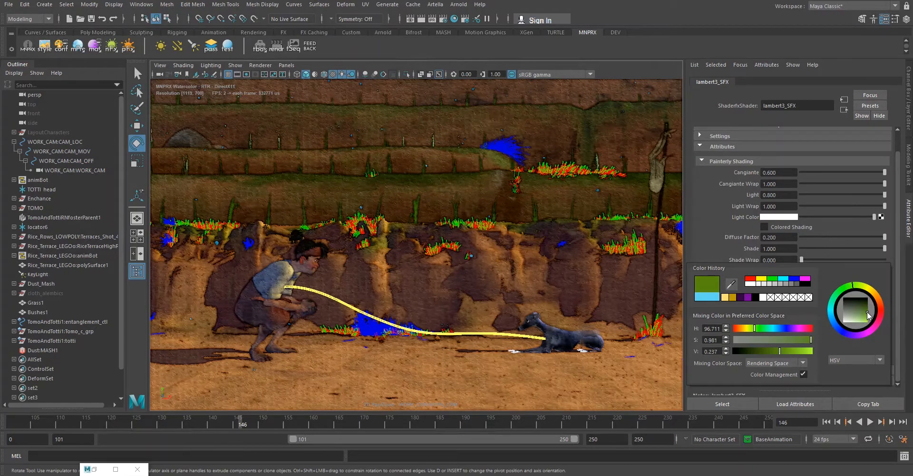
key("alt+Tab")
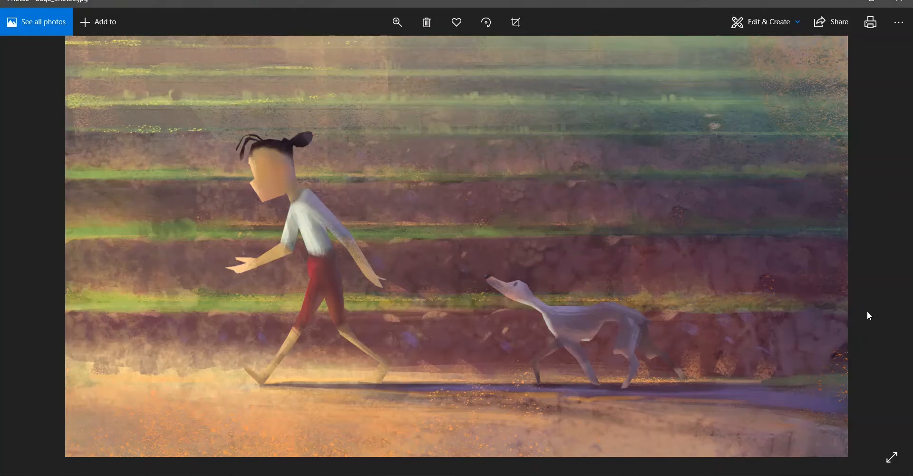
key("alt+Tab")
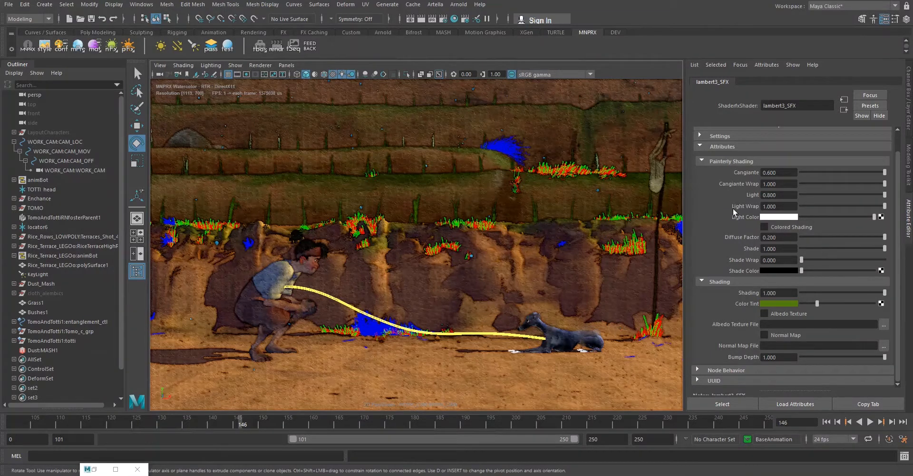
- Try a Diffuse Factor of 1 on the seedling material and settle on about 0.462
left_click(794, 239)
type("1")
key("Return")
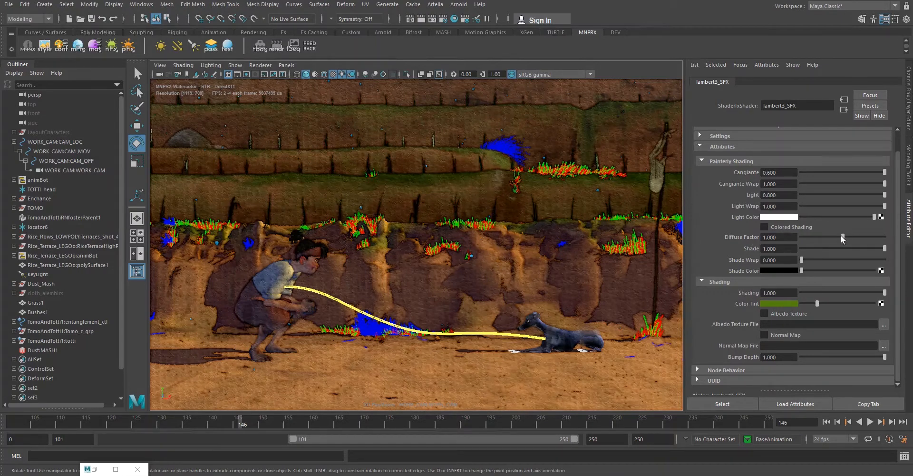
left_click_drag(842, 238, 831, 238)
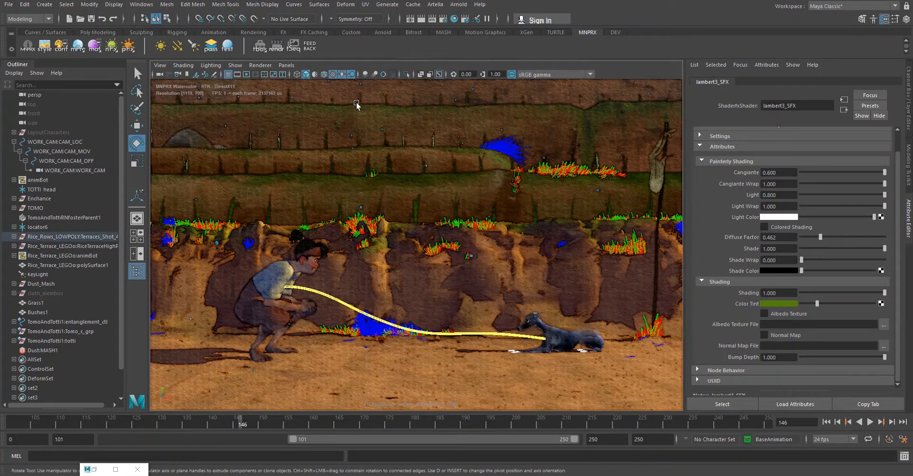
- Reopen the rice seedling material's attributes, review its settings, and set Cangiante to 3
left_click(417, 119)
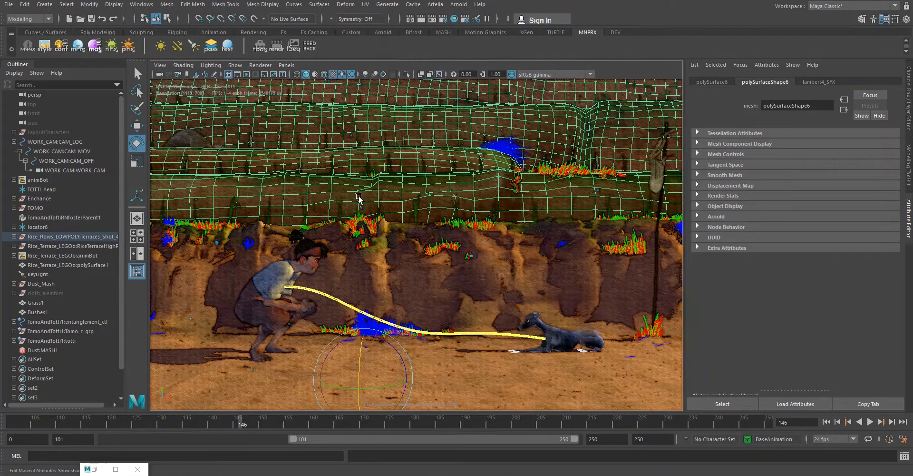
left_click(420, 206)
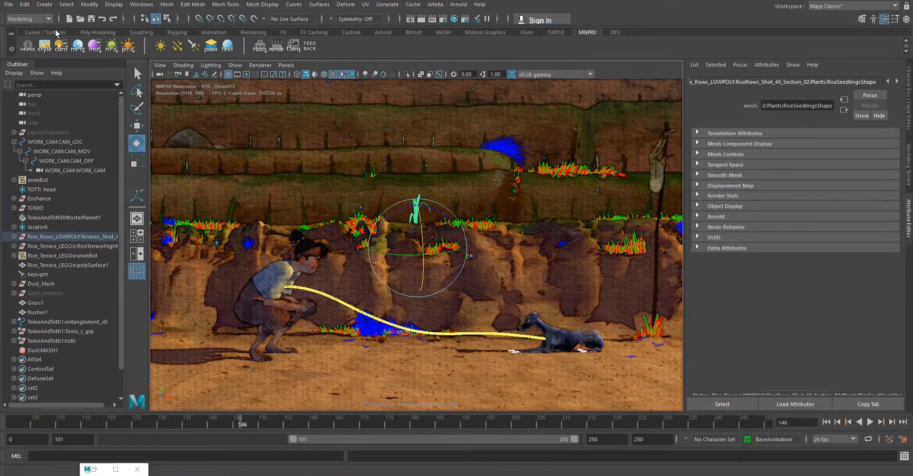
left_click(97, 47)
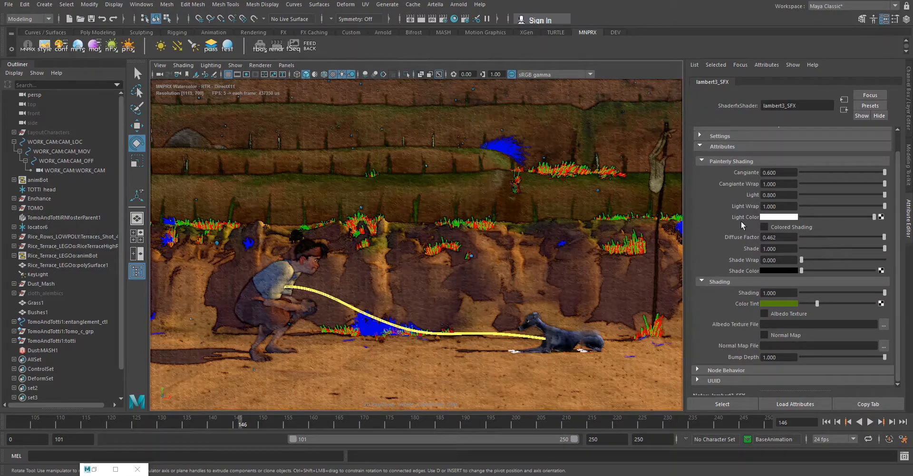
left_click(719, 138)
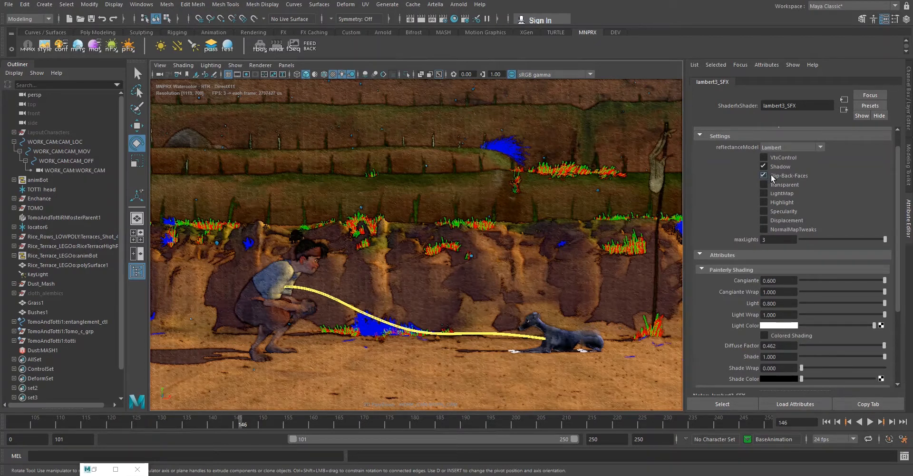
scroll(718, 219, "down", 2)
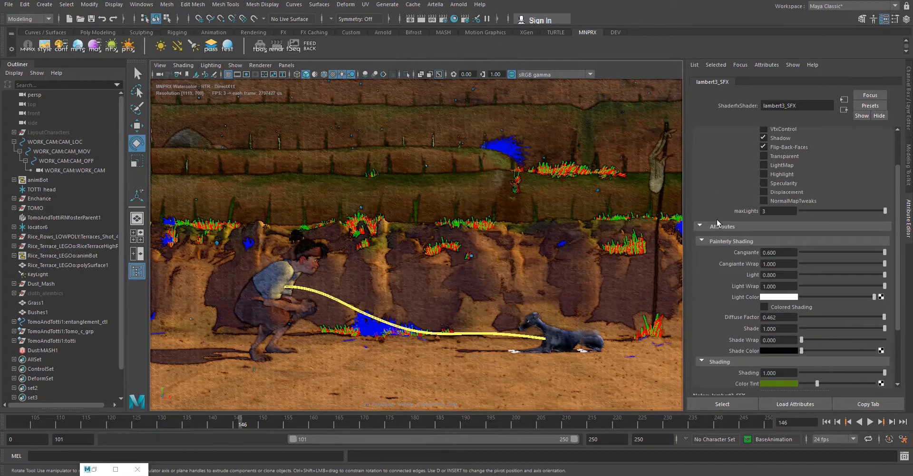
scroll(717, 219, "up", 2)
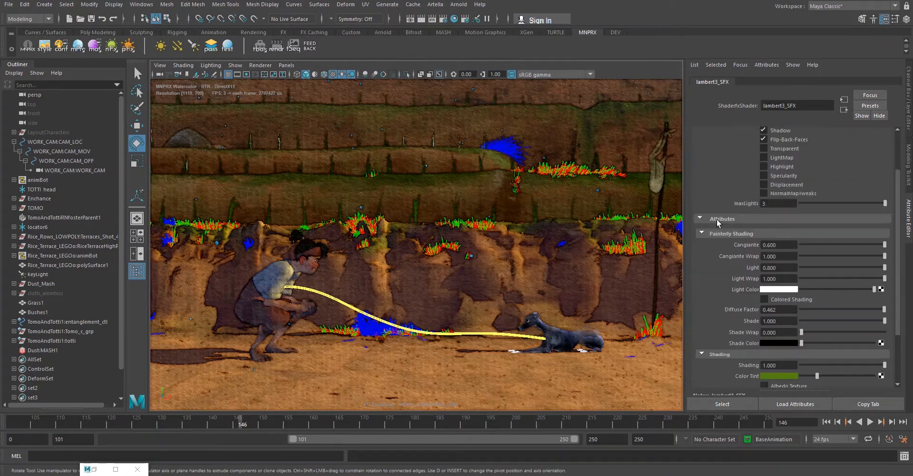
scroll(717, 219, "down", 4)
left_click(786, 188)
type("3")
key("Return")
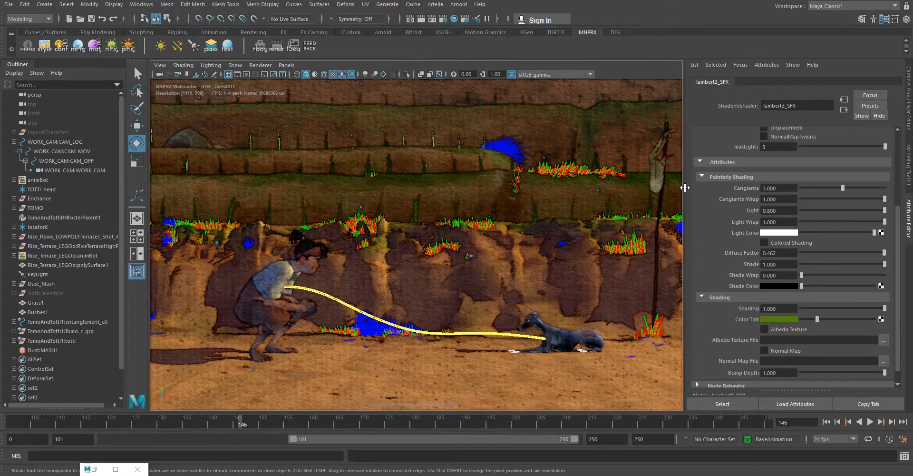
- Switch to the perspective view and examine the rice seedlings and the water plane around them up close
key("space")
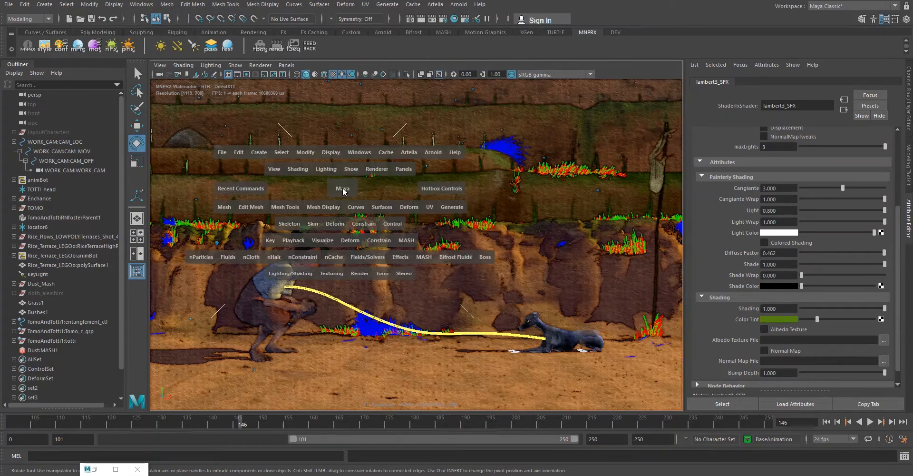
left_click_drag(343, 184, 346, 169)
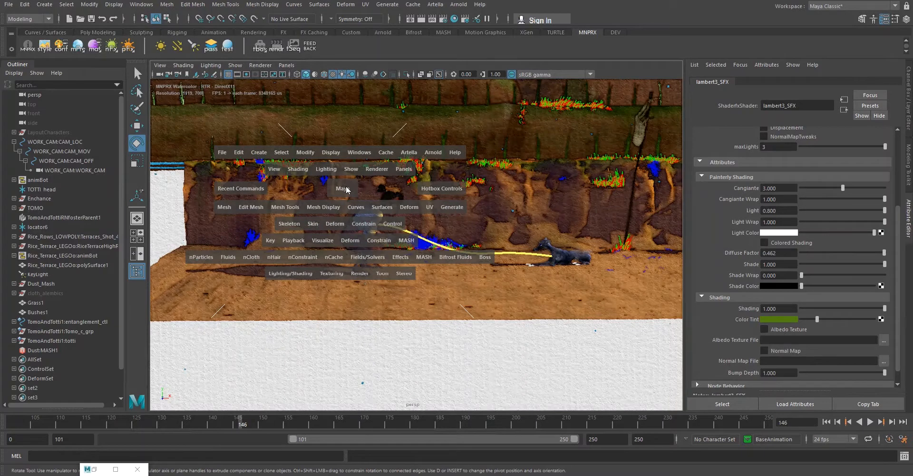
left_click_drag(503, 163, 408, 175, "alt")
middle_click_drag(344, 211, 361, 220, "alt")
left_click_drag(362, 220, 328, 214, "alt")
left_click(466, 197)
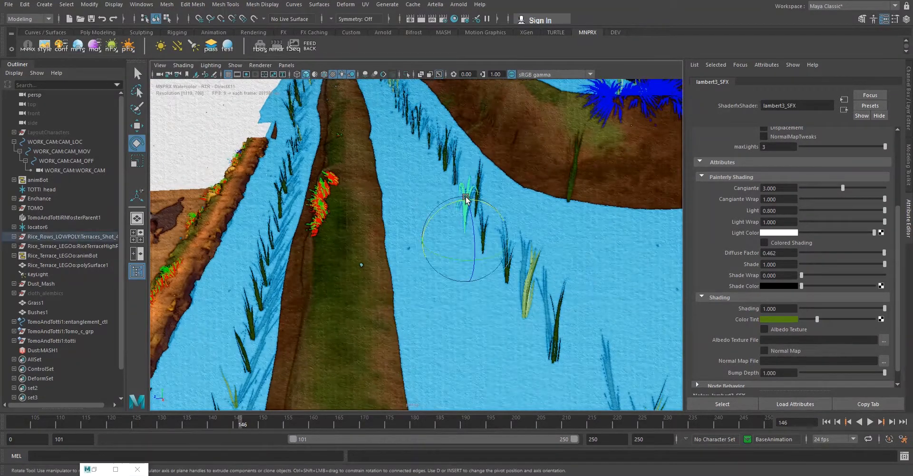
key("f")
left_click_drag(369, 239, 544, 239, "alt")
left_click(492, 164)
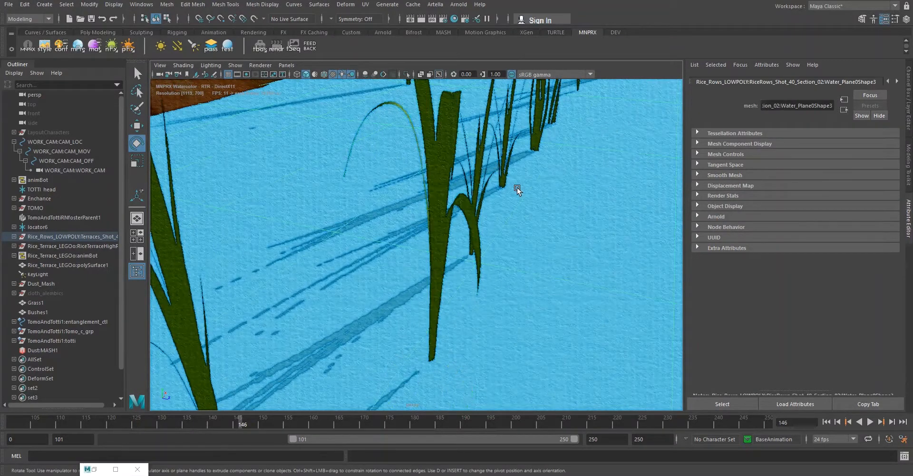
scroll(518, 190, "down", 7)
left_click_drag(455, 202, 344, 203, "alt")
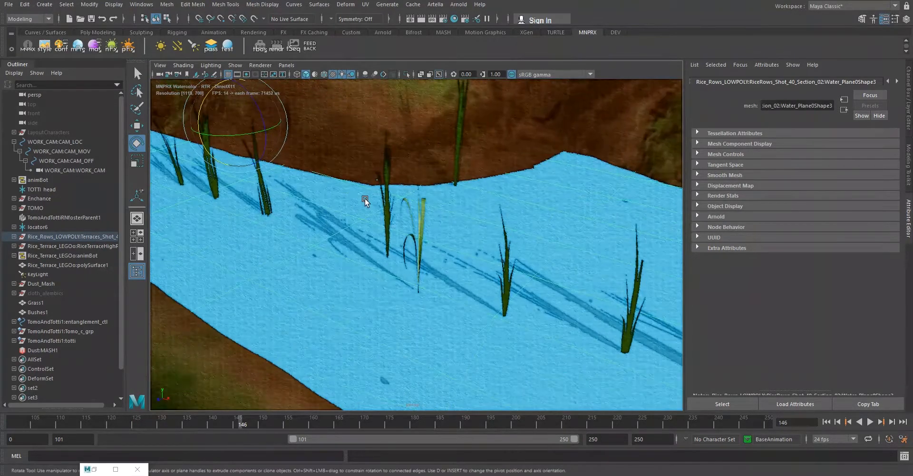
- Examine the seedling rows along both water terraces from several angles, focusing on a plant in the lower row
scroll(366, 202, "down", 5)
middle_click_drag(408, 268, 413, 112, "alt")
scroll(417, 174, "up", 8)
middle_click_drag(350, 228, 390, 218, "alt")
scroll(190, 233, "down", 6)
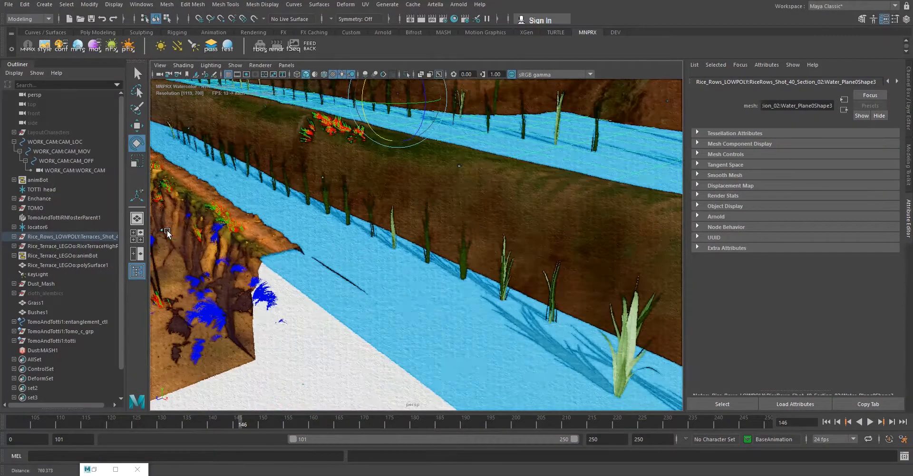
scroll(357, 255, "up", 5)
scroll(328, 263, "down", 3)
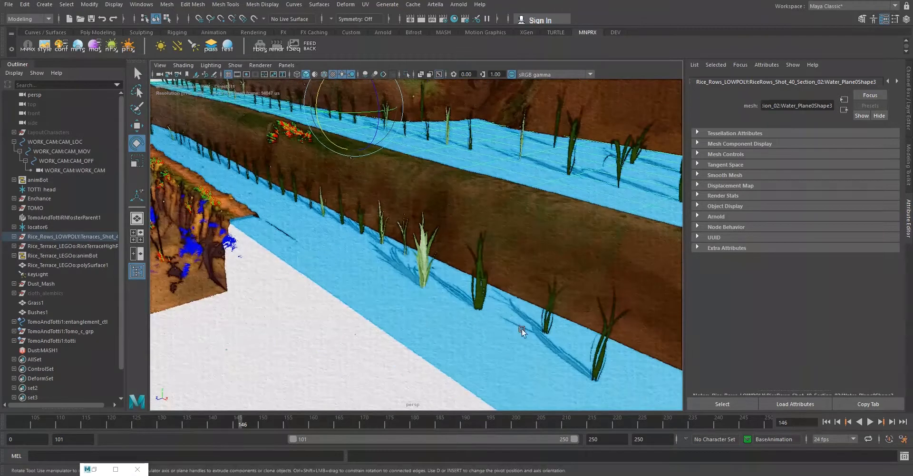
left_click(480, 282)
key("f")
left_click_drag(481, 285, 448, 283, "alt")
scroll(425, 283, "down", 4)
middle_click_drag(379, 289, 569, 302, "alt")
left_click_drag(465, 291, 408, 252, "alt")
key("f")
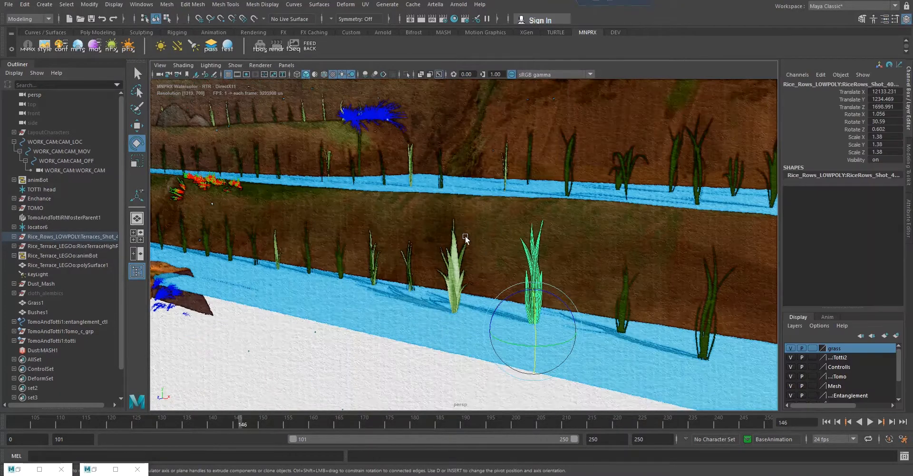
left_click_drag(527, 254, 562, 270, "alt")
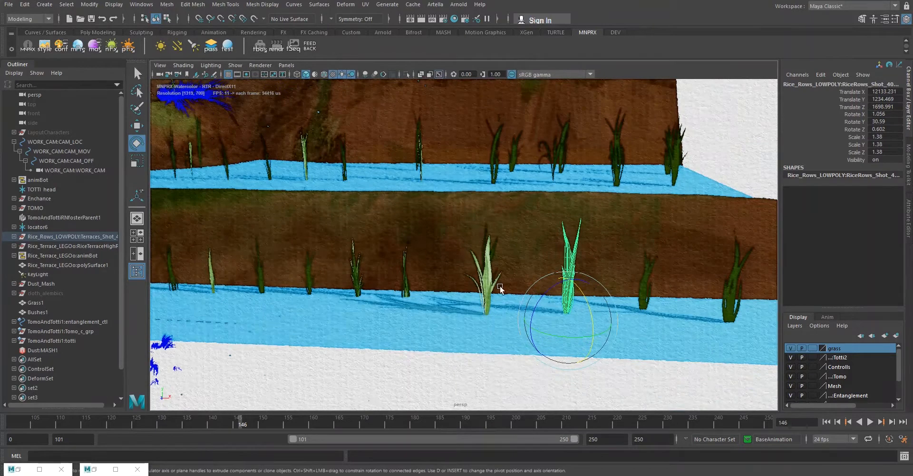
left_click_drag(438, 278, 528, 278, "alt")
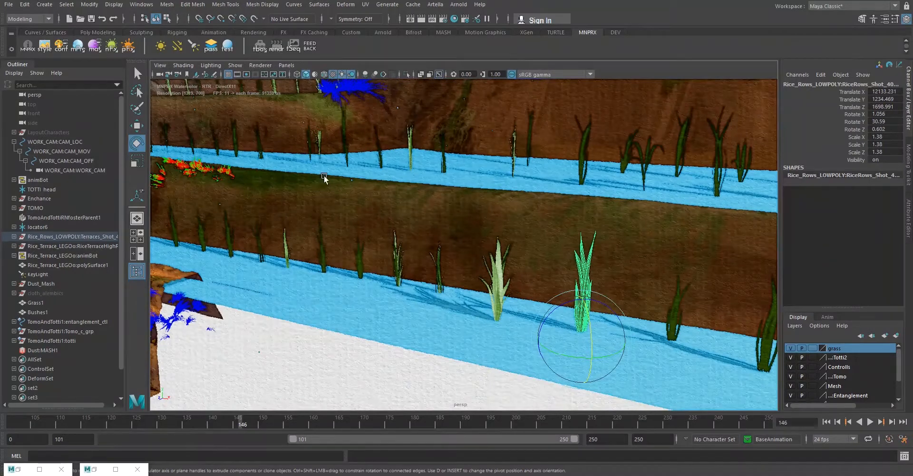
- Select all the rice seedlings across the terraces and combine them into a single mesh
left_click(443, 147)
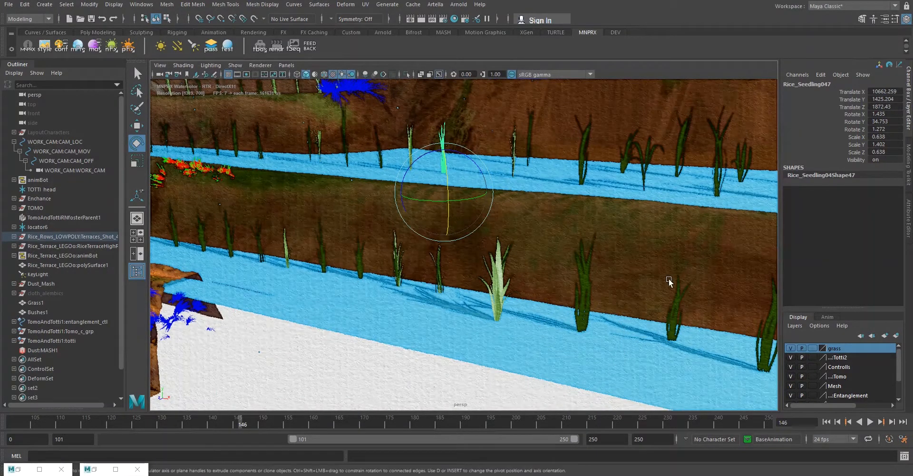
left_click_drag(469, 224, 478, 184, "alt")
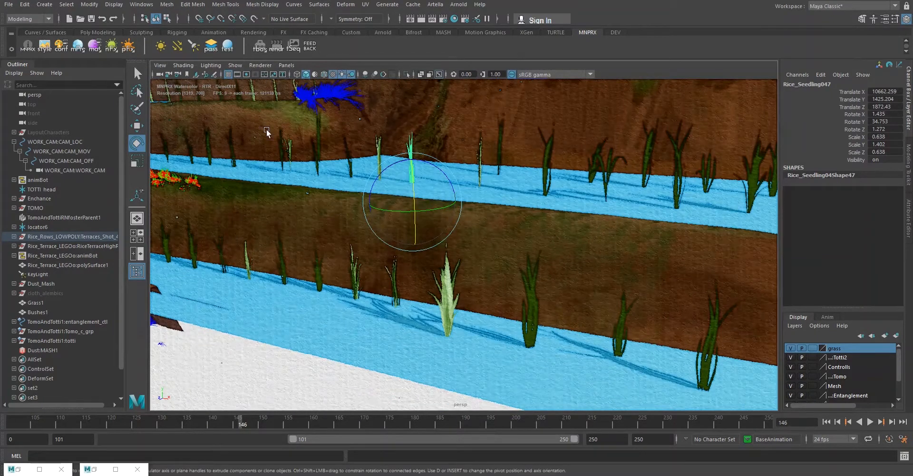
right_click(107, 46)
left_click(143, 89)
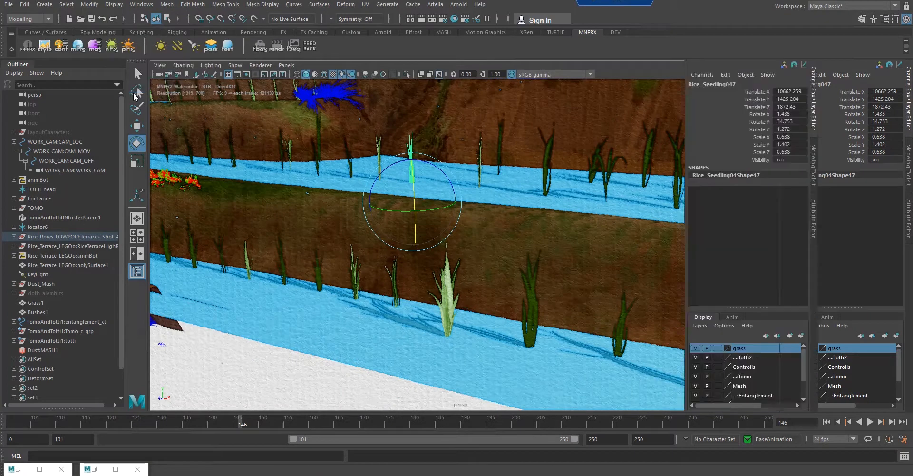
left_click(165, 4)
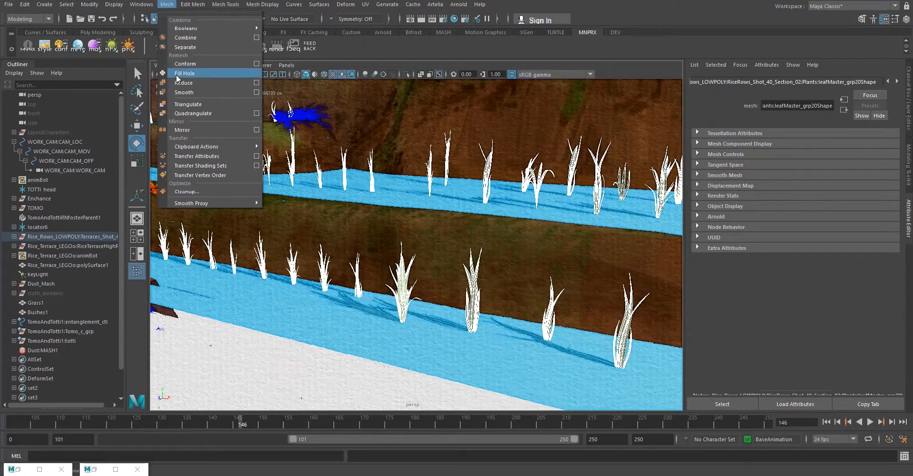
left_click(194, 42)
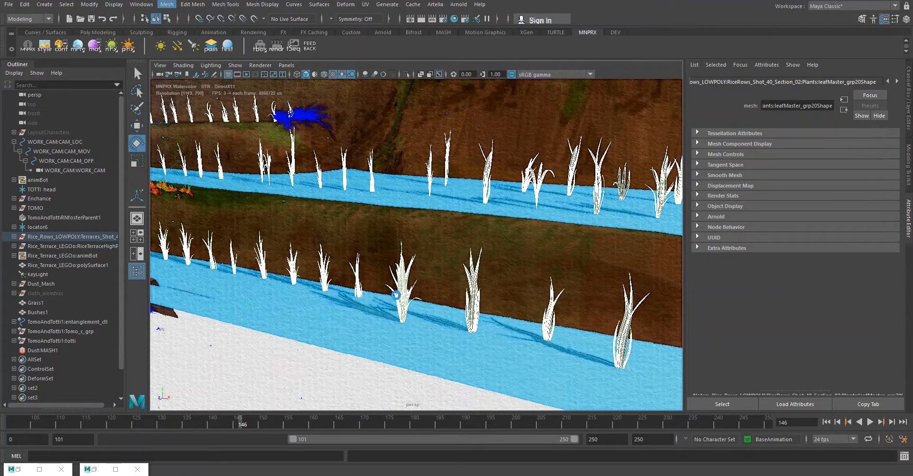
- Delete the construction history of the combined seedling mesh and rename it Rice
left_click(36, 5)
mouse_move(24, 4)
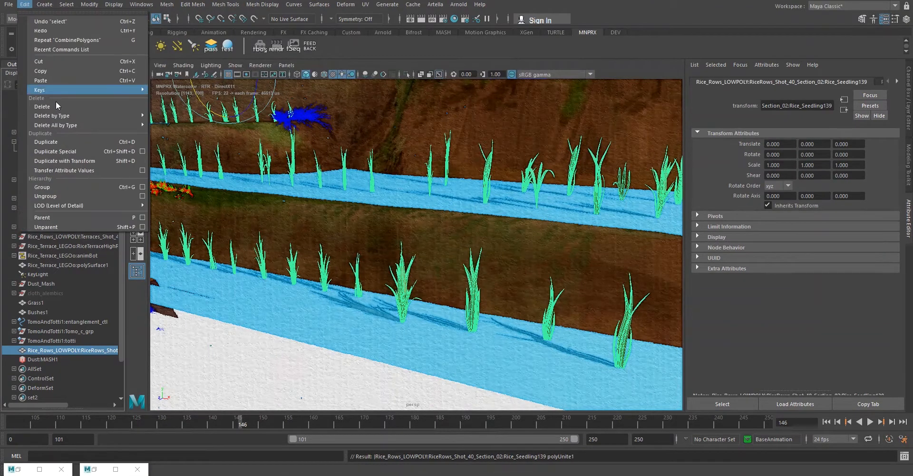
mouse_move(119, 116)
left_click(195, 124)
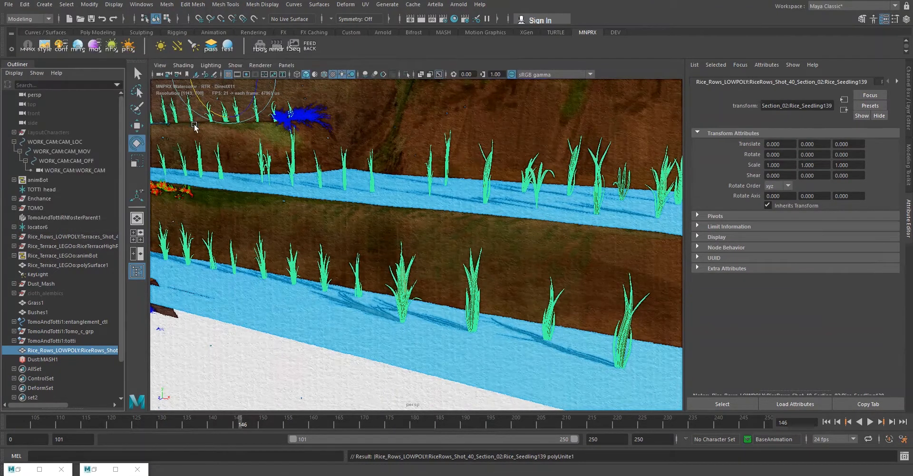
double_click(41, 351)
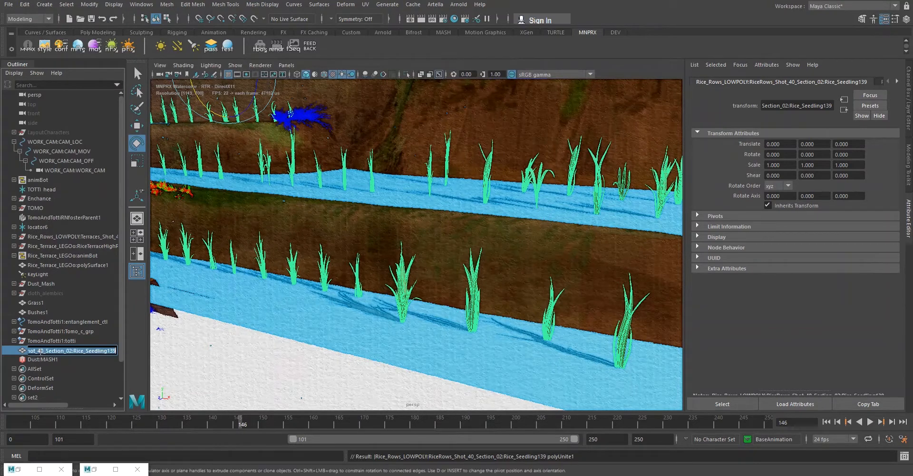
type("ri")
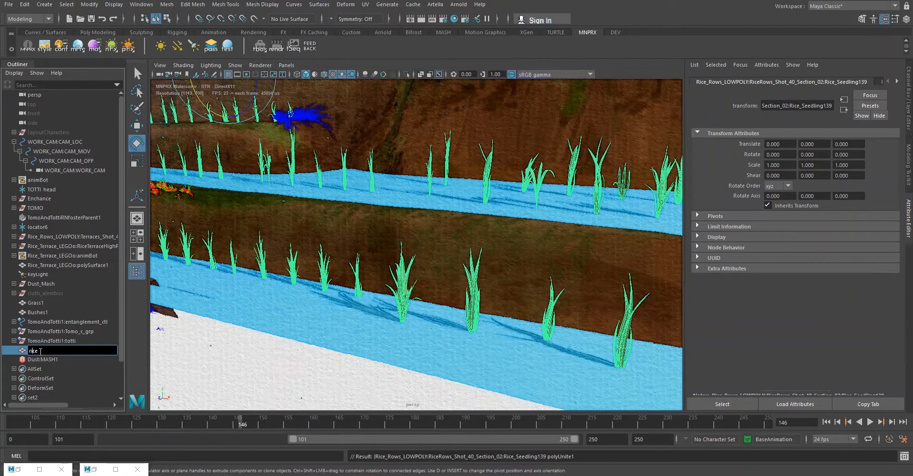
type("ce")
key("Return")
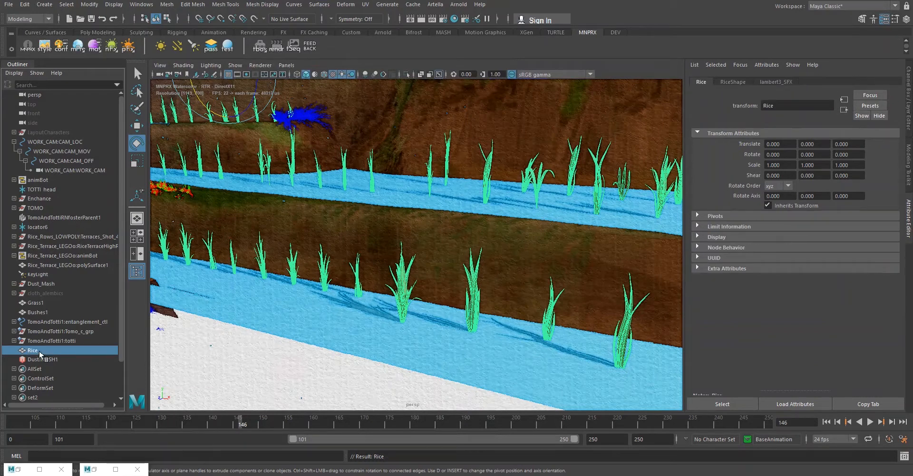
- Open the Rice mesh's material attributes, try a different Cangiante value, and undo that change
left_click(424, 287)
mouse_move(417, 289)
left_mouse_down("alt")
mouse_move(367, 295)
mouse_move(377, 295)
mouse_move(371, 283)
mouse_move(550, 299)
mouse_move(389, 304)
mouse_move(611, 308)
mouse_move(348, 300)
mouse_move(478, 288)
mouse_move(395, 300)
left_mouse_up("alt")
left_click(414, 284)
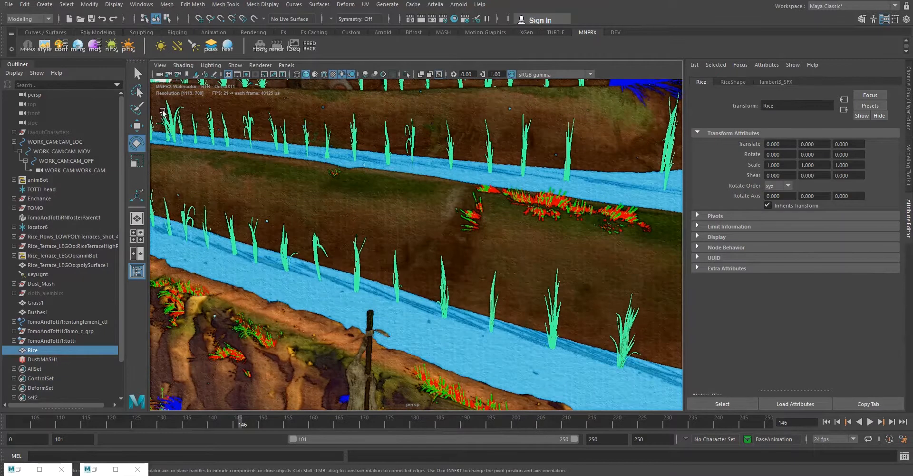
left_click(95, 46)
left_click_drag(491, 273, 421, 268, "alt")
left_click_drag(849, 185, 791, 188)
key("ctrl+z")
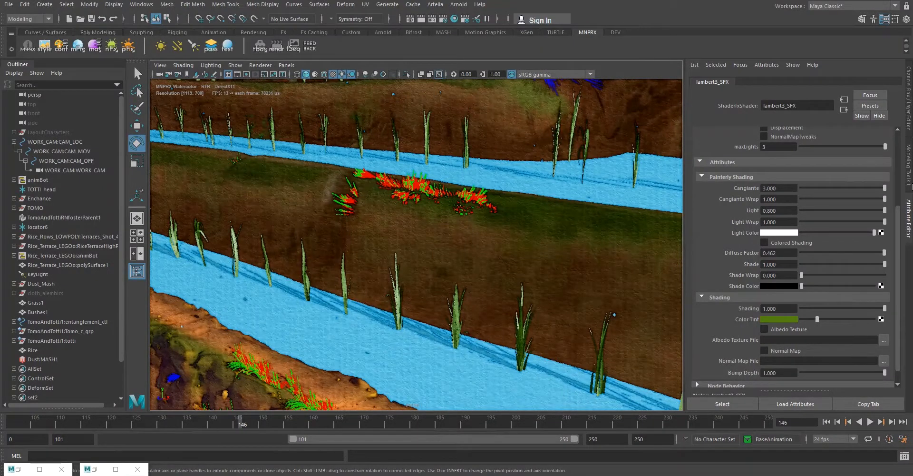
- Select the water plane on the lower terrace and load the _proxy material preset onto its water material
left_click_drag(475, 167, 341, 259, "alt")
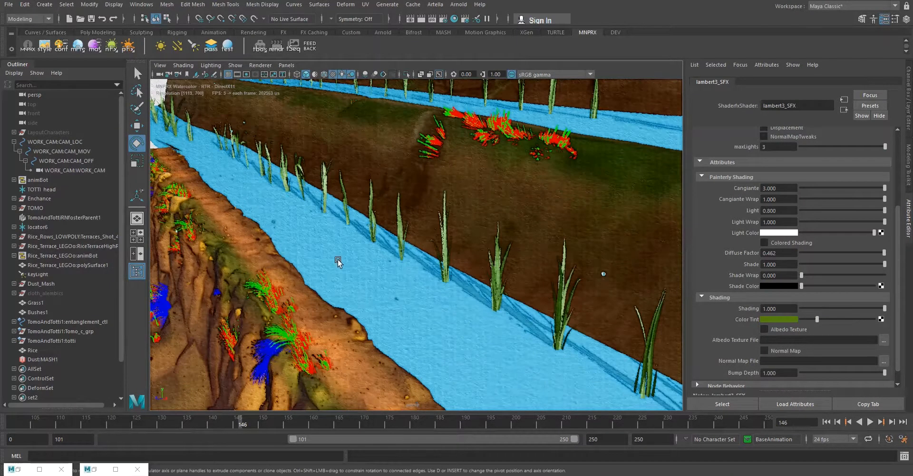
left_click(340, 245)
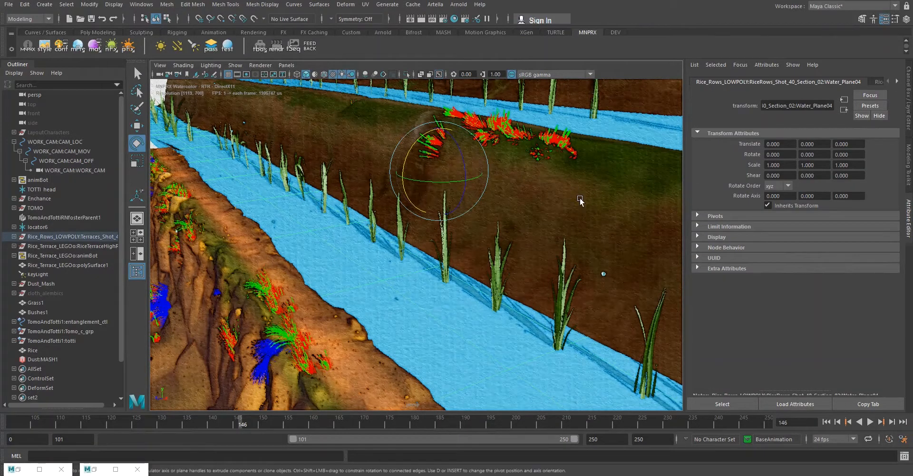
left_click(96, 46)
scroll(727, 239, "up", 4)
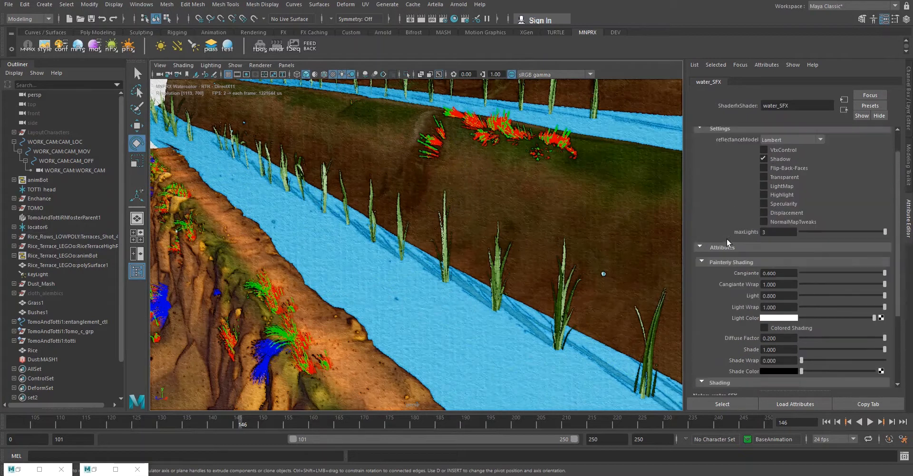
left_click(307, 252)
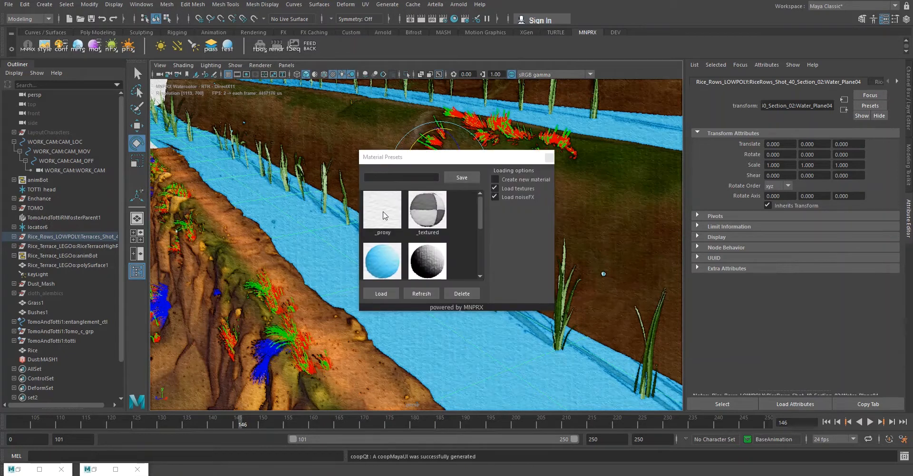
left_click(385, 215)
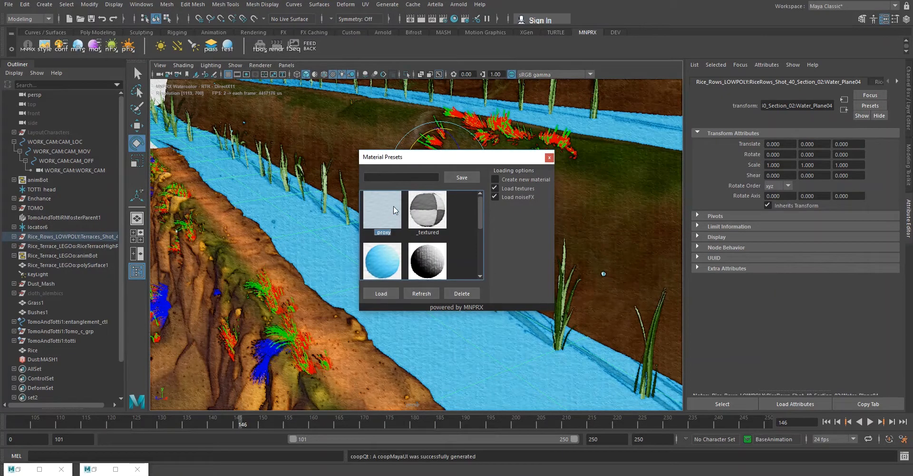
left_click(386, 293)
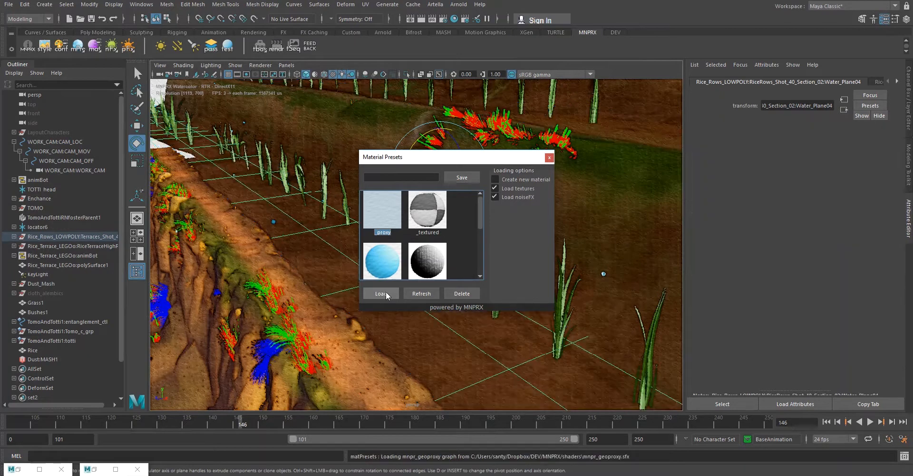
left_click(550, 158)
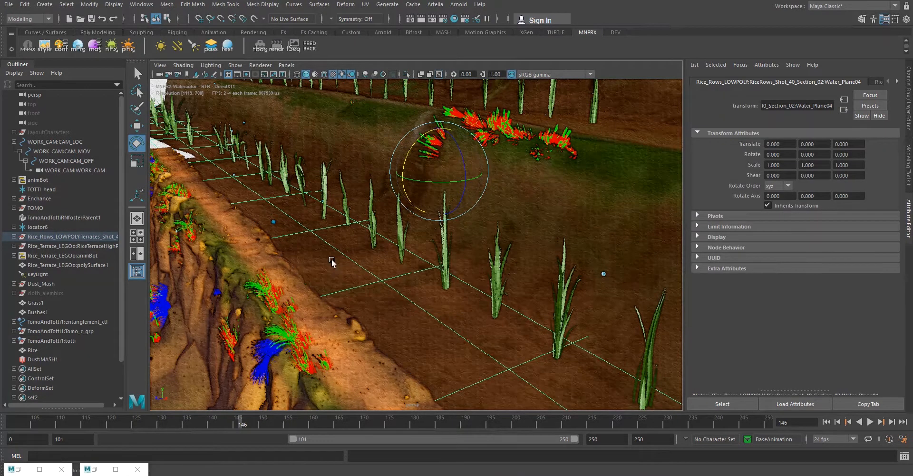
- Open the water plane's material attributes and slightly darken its Color Tint
middle_click_drag(333, 264, 320, 224, "alt")
mouse_move(361, 250)
left_mouse_down("alt")
mouse_move(333, 259)
mouse_move(356, 273)
mouse_move(425, 266)
mouse_move(362, 257)
left_mouse_up("alt")
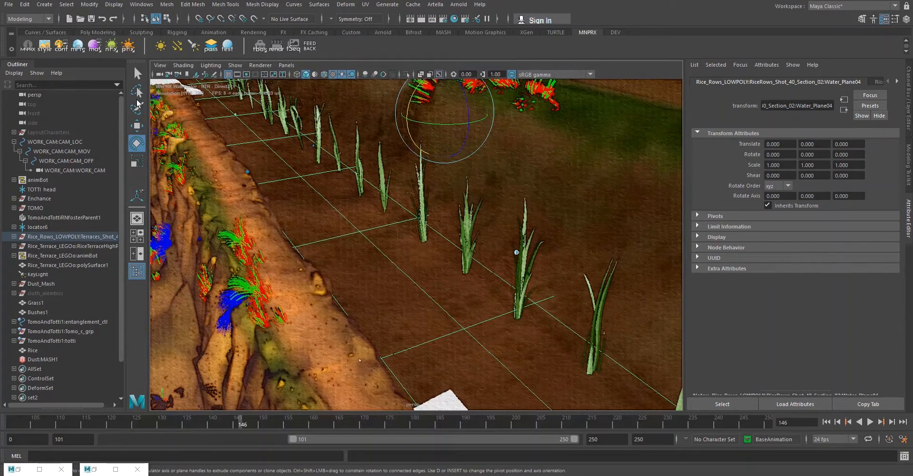
left_click(94, 50)
left_click(723, 168)
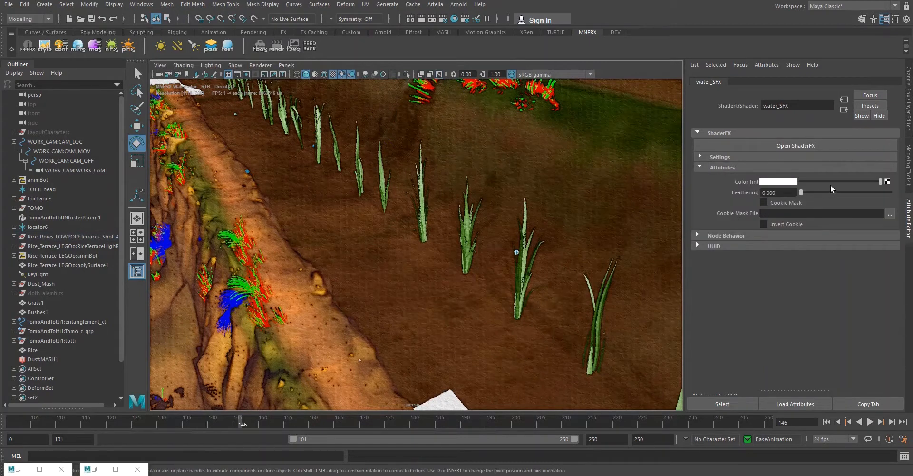
left_click_drag(879, 181, 878, 181)
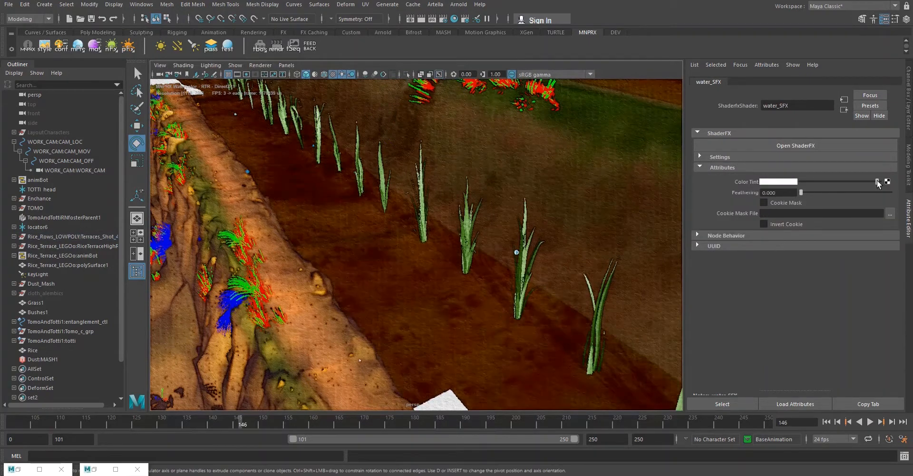
- Give the water material's Color Tint a pale bluish hue, checking it along the terraces, and deselect everything
middle_click_drag(433, 318, 413, 322, "alt")
left_click_drag(412, 321, 526, 277, "alt")
right_click_drag(526, 276, 490, 243, "alt")
middle_click_drag(490, 242, 383, 314, "alt")
mouse_move(519, 271)
right_mouse_down("alt")
mouse_move(483, 273)
mouse_move(529, 272)
right_mouse_up("alt")
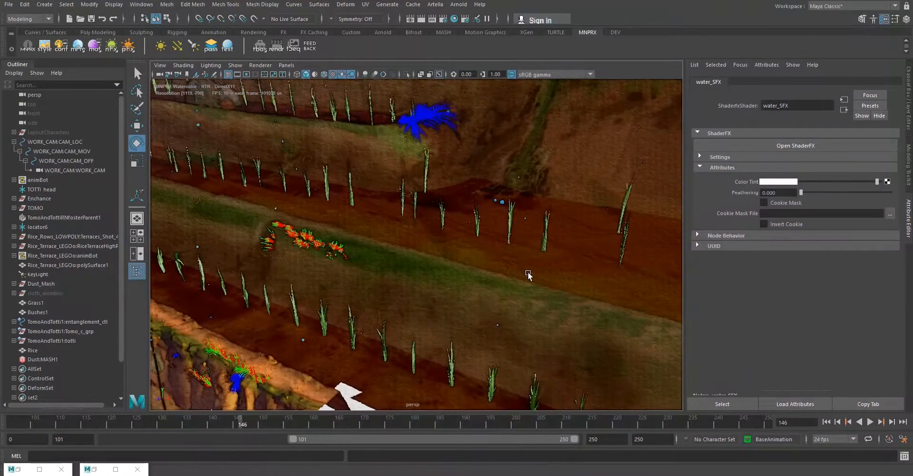
middle_click_drag(416, 280, 454, 255, "alt")
scroll(454, 255, "up", 3)
scroll(421, 261, "up", 3)
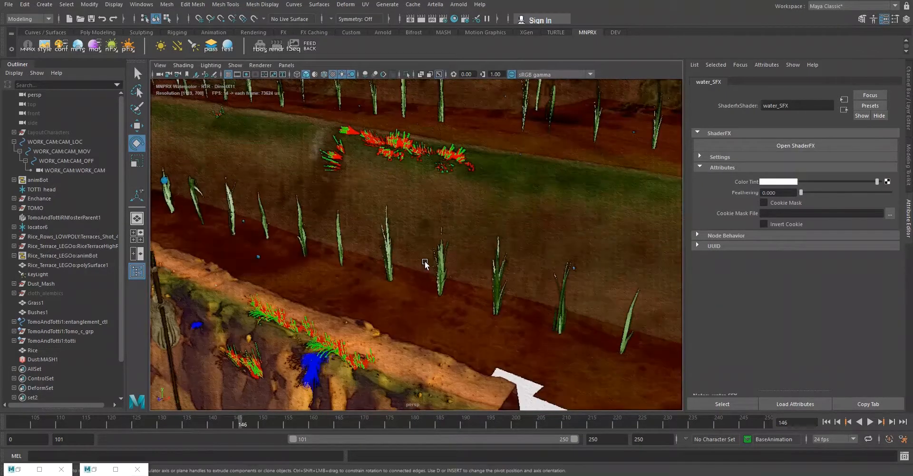
left_click(789, 181)
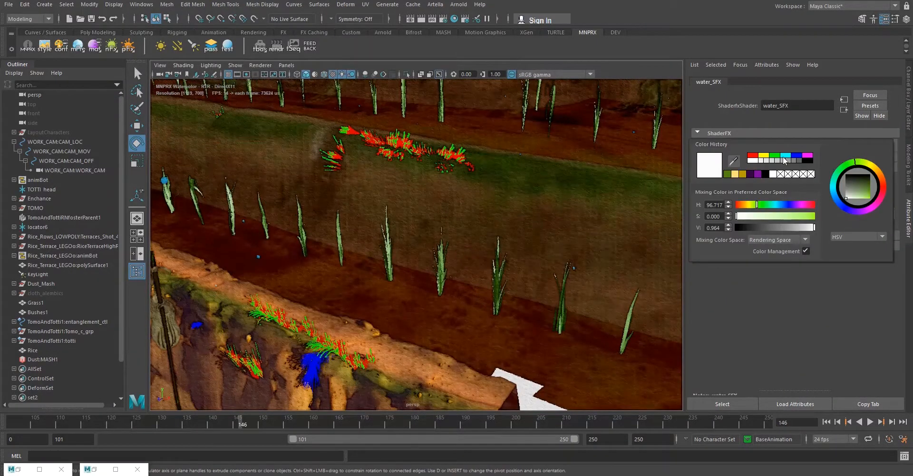
left_click(778, 183)
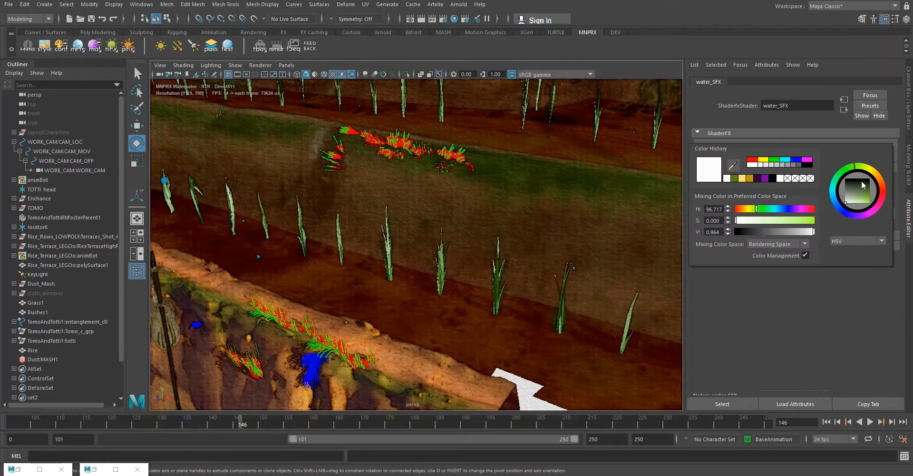
left_click(836, 205)
left_click(848, 205)
left_click_drag(848, 205, 847, 205)
left_click_drag(508, 291, 485, 332, "alt")
left_click(485, 330)
scroll(462, 251, "up", 7)
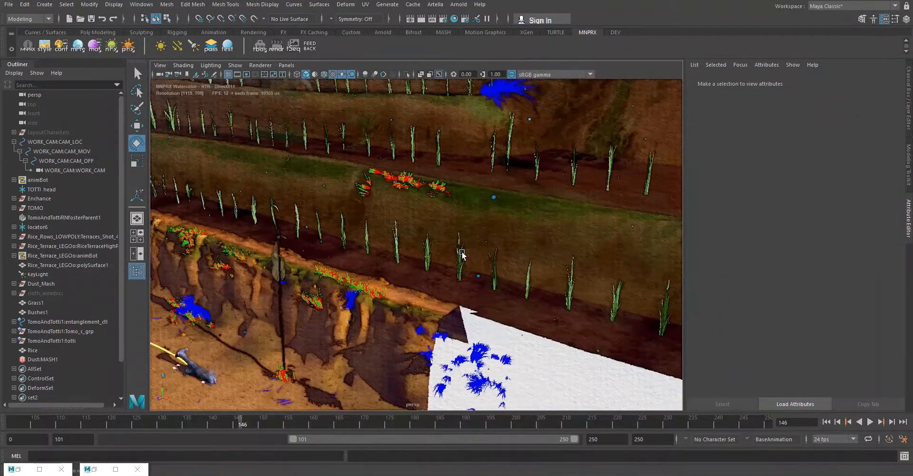
- Select the big stones on the terrace and set their rock material's Cangiante to 3
scroll(441, 253, "down", 4)
left_click_drag(385, 257, 352, 259, "alt")
left_click(353, 257)
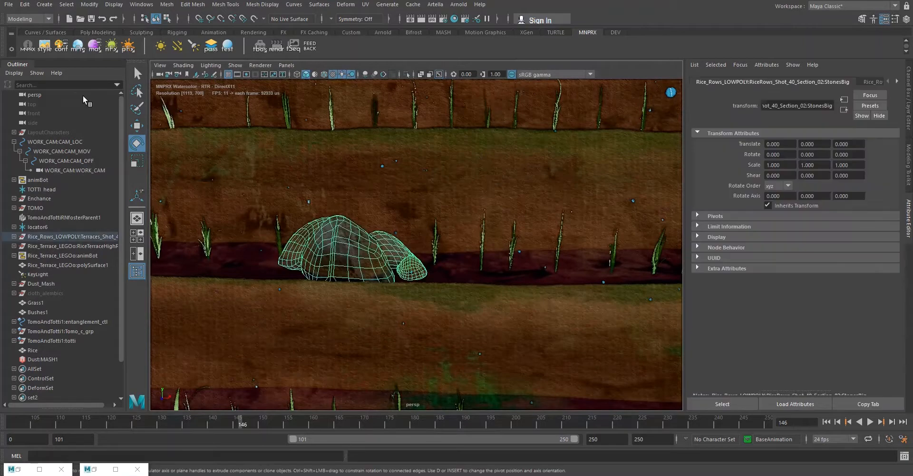
left_click(96, 45)
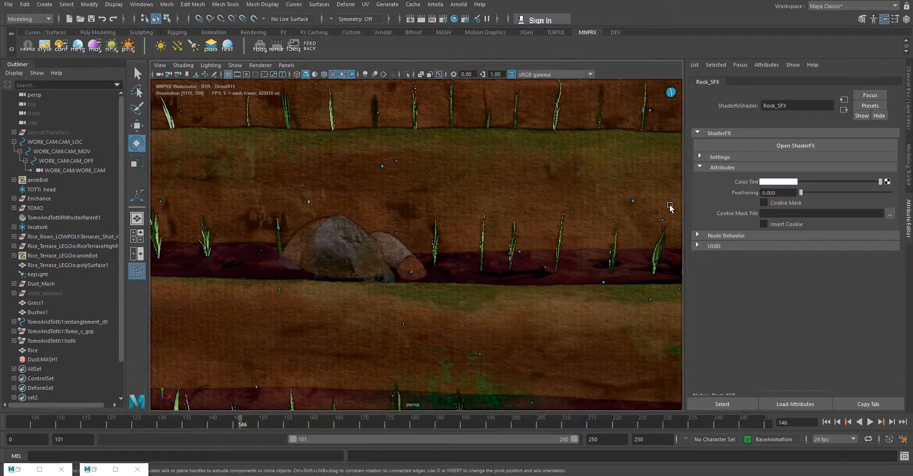
left_click_drag(785, 193, 662, 195)
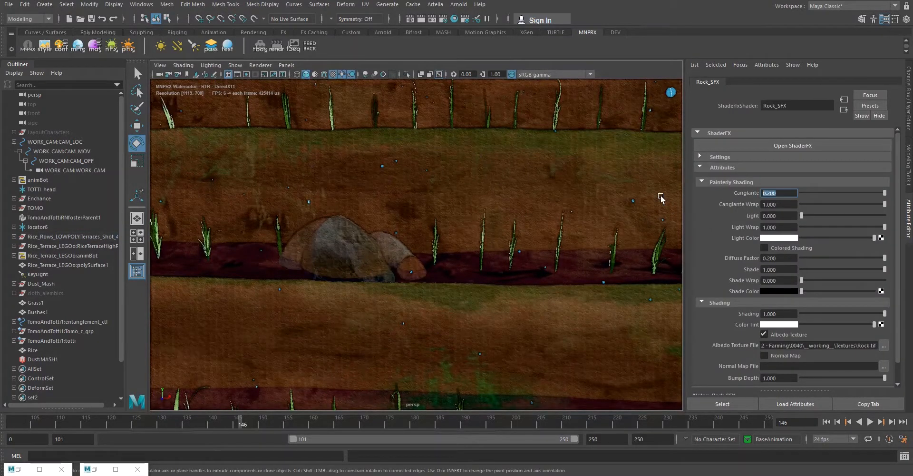
type("3")
key("Return")
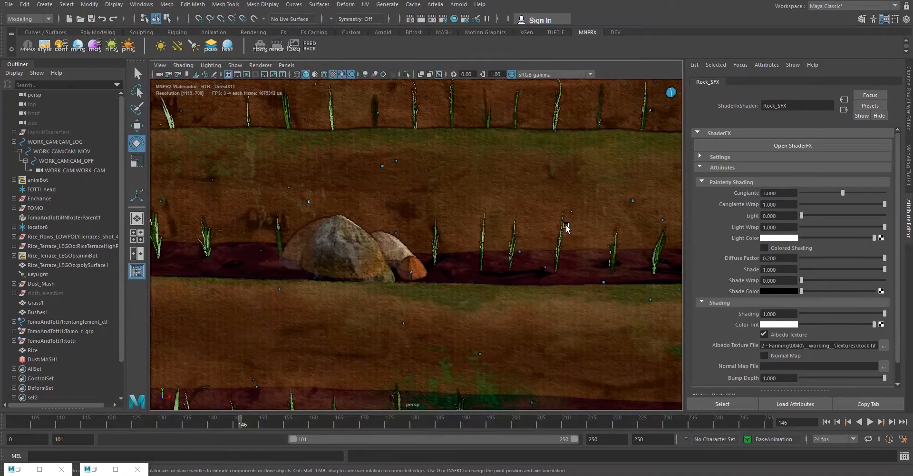
- Select the floating dust particles and set their material's Color Tint to a dark orange-brown with hue 28.360, saturation 1.000, value 0.254
scroll(562, 231, "down", 2)
middle_click_drag(482, 251, 266, 183, "alt")
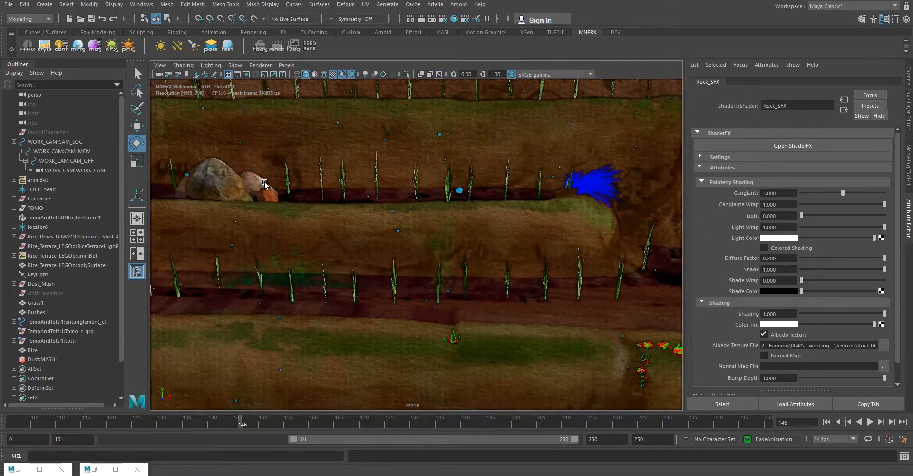
left_click(456, 192)
left_click(99, 46)
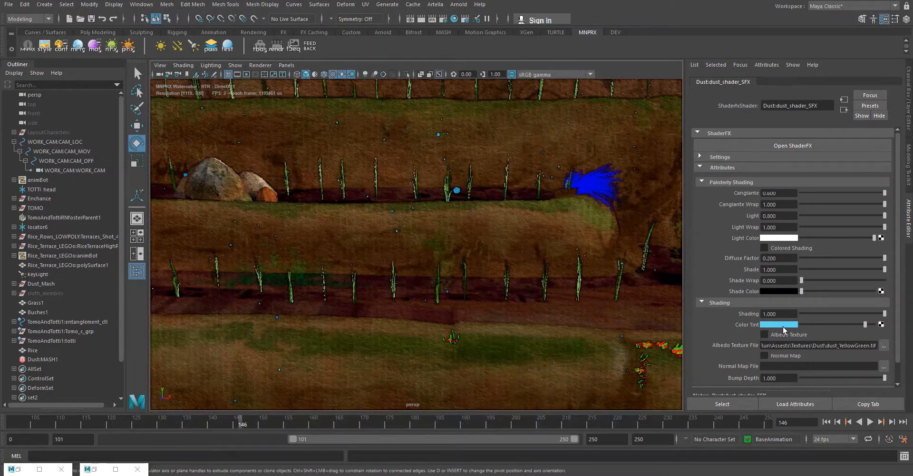
left_click(783, 327)
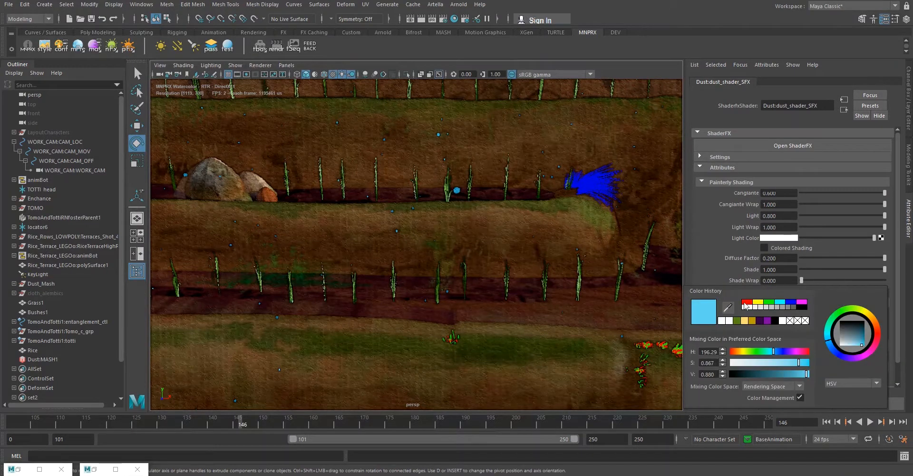
left_click(874, 324)
left_click_drag(875, 323, 869, 335)
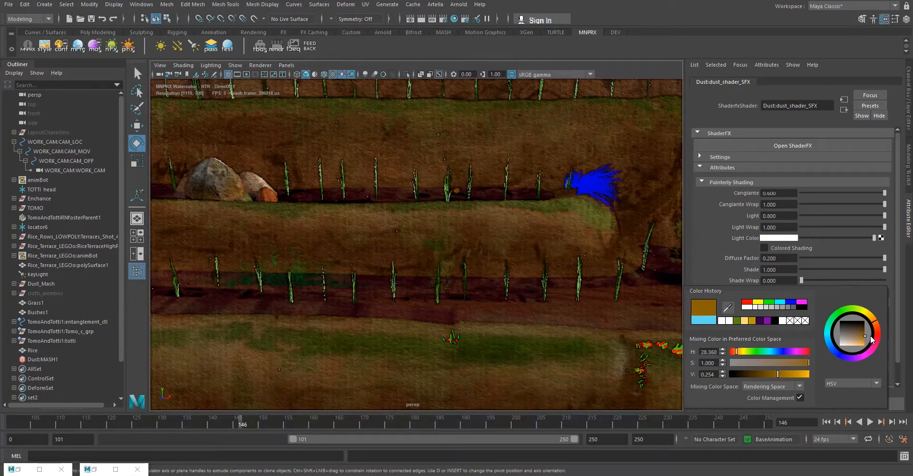
- Set the dust material's Cangiante to 10
left_click_drag(785, 193, 723, 189)
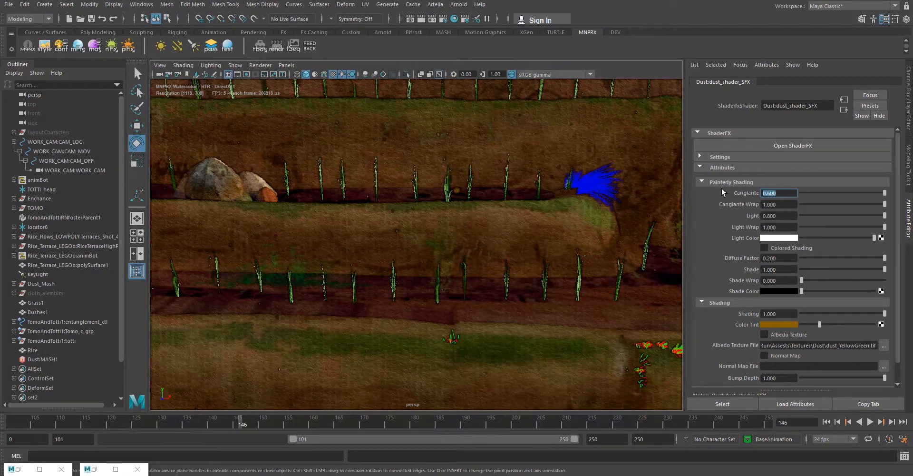
type("10")
key("Return")
- Lighten the dust material's Color Tint to a pale orange with saturation 0.745 and value 1.000, checking it against the terraces
left_click_drag(595, 272, 510, 237, "alt")
scroll(510, 236, "up", 3)
middle_click_drag(536, 234, 566, 258, "alt")
left_click(779, 324)
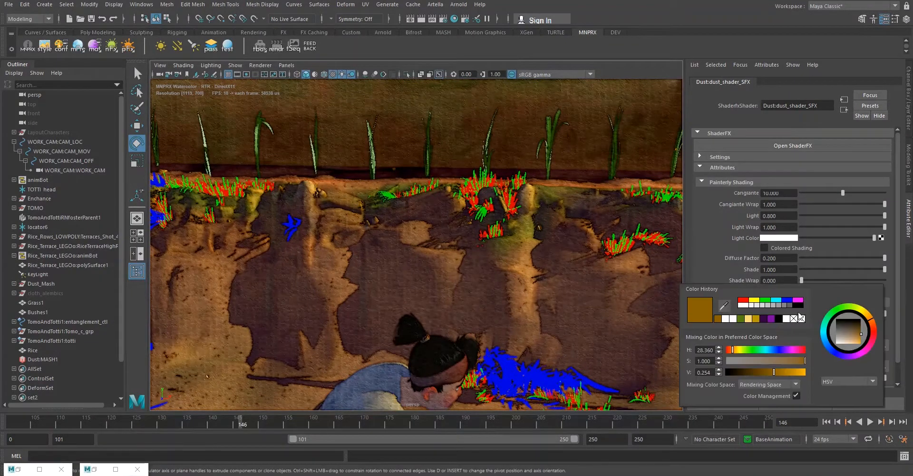
left_click_drag(860, 337, 856, 346)
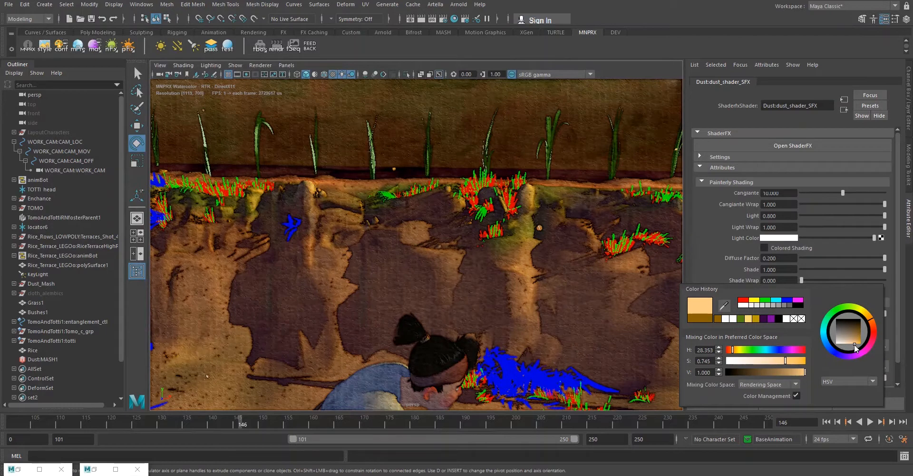
middle_click_drag(573, 243, 361, 307, "alt")
right_click_drag(393, 300, 415, 301, "alt")
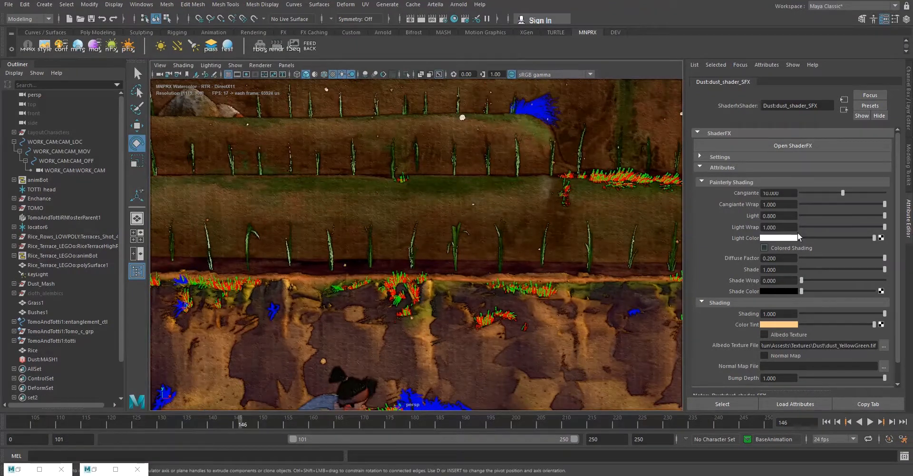
- Lower the dust material's Cangiante to about 3 and review the terraces with the boy and dog in view
left_click_drag(841, 191, 814, 193)
left_click_drag(355, 337, 354, 324, "alt")
left_click_drag(448, 336, 443, 319, "alt")
middle_click_drag(443, 317, 442, 316, "alt")
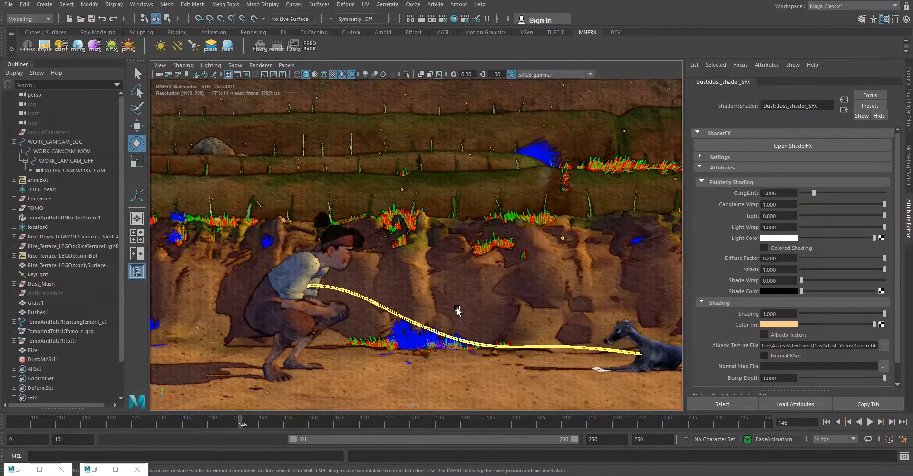
- Check the upper terraces' material, select the front cliff and ground mesh, and save its material as a preset named earth
left_click(450, 184)
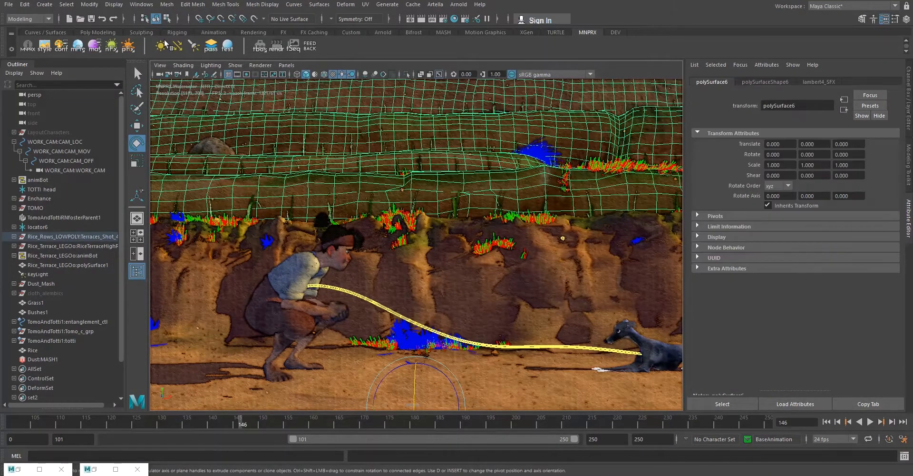
left_click(96, 45)
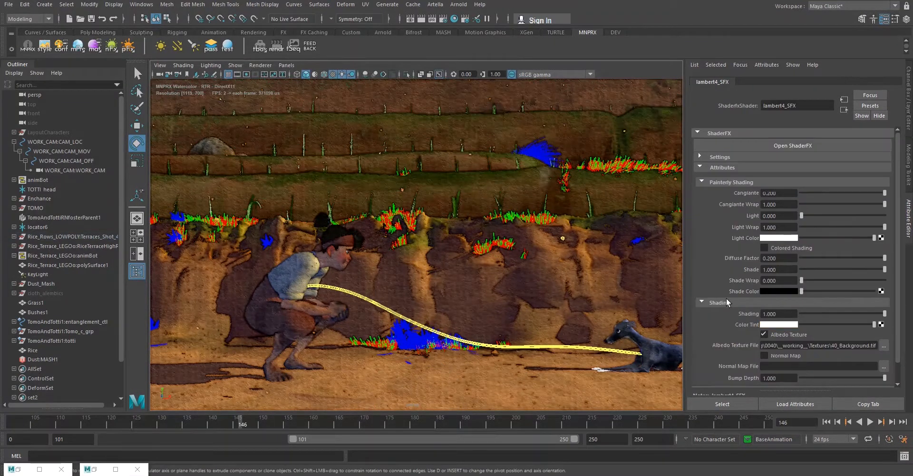
left_click(465, 291)
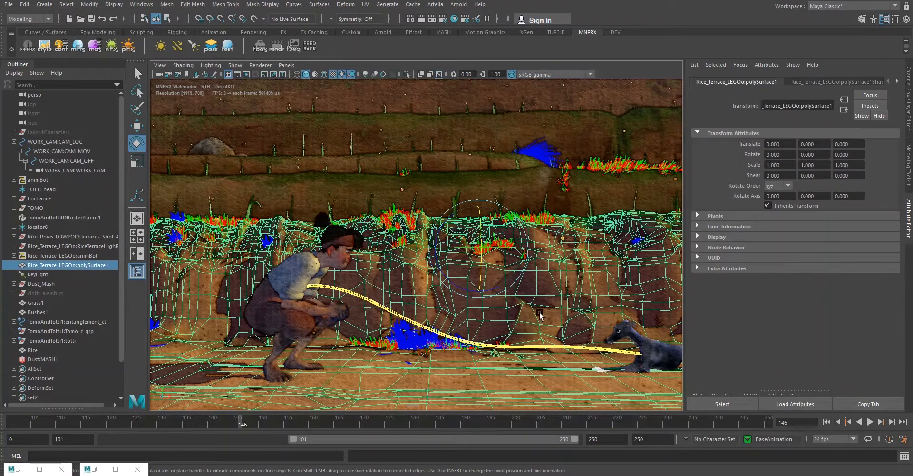
left_click(75, 45)
left_click_drag(432, 162, 557, 144)
scroll(539, 224, "down", 3)
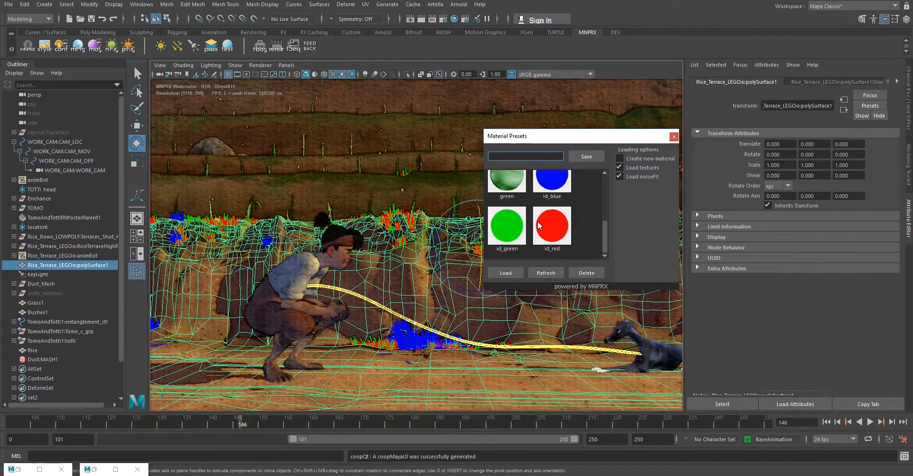
left_click(519, 156)
type("earth")
left_click(591, 156)
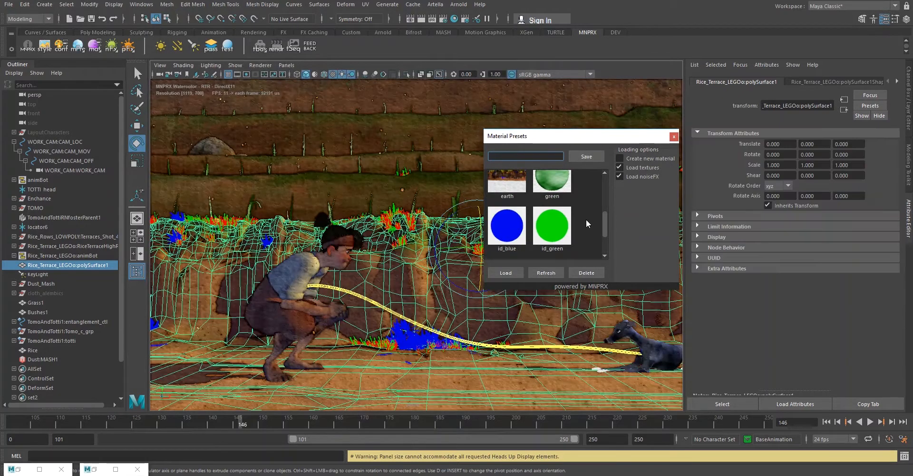
- Load the earth preset onto the upper terraces' material with Load textures turned off and Load noiseFX kept on
left_click(503, 193)
left_click(336, 192)
scroll(563, 221, "up", 3)
scroll(562, 221, "down", 3)
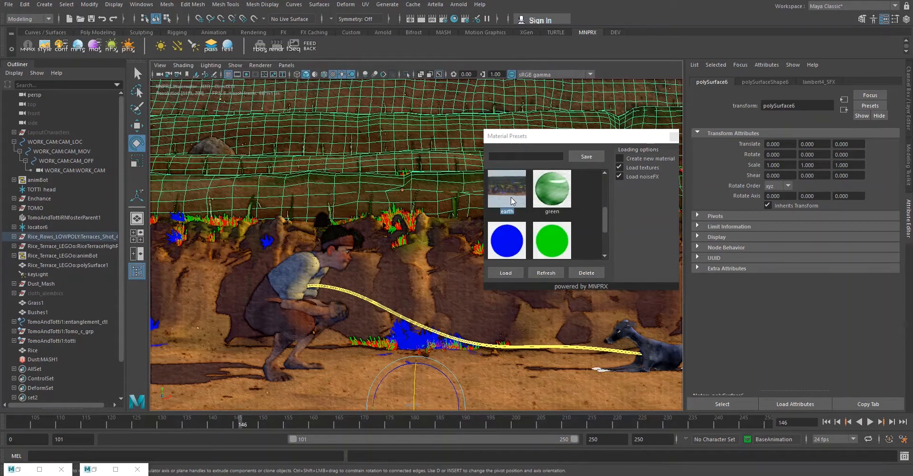
left_click(643, 167)
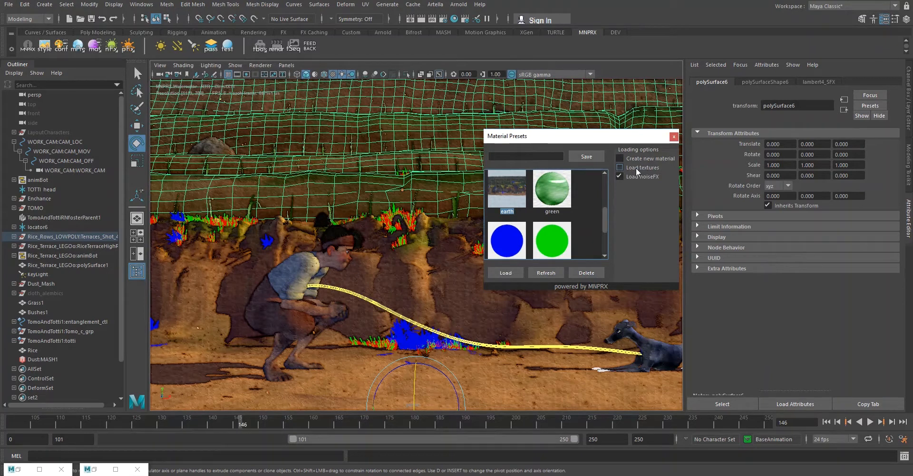
left_click(506, 274)
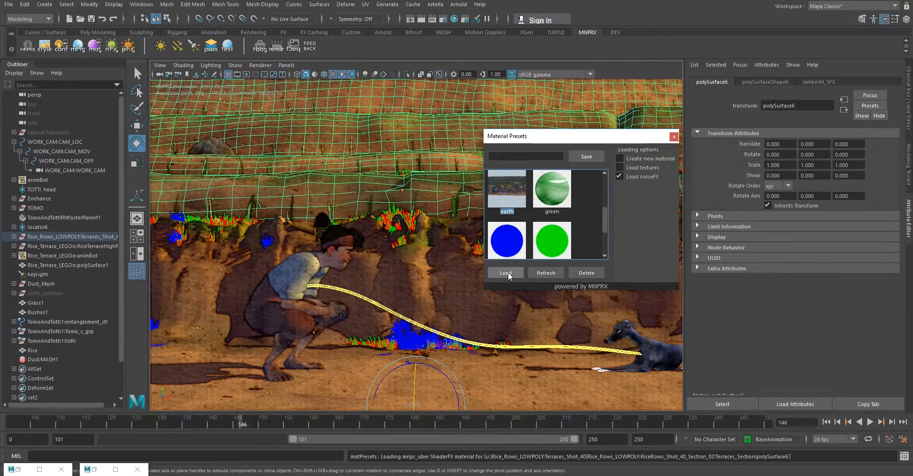
left_click(675, 139)
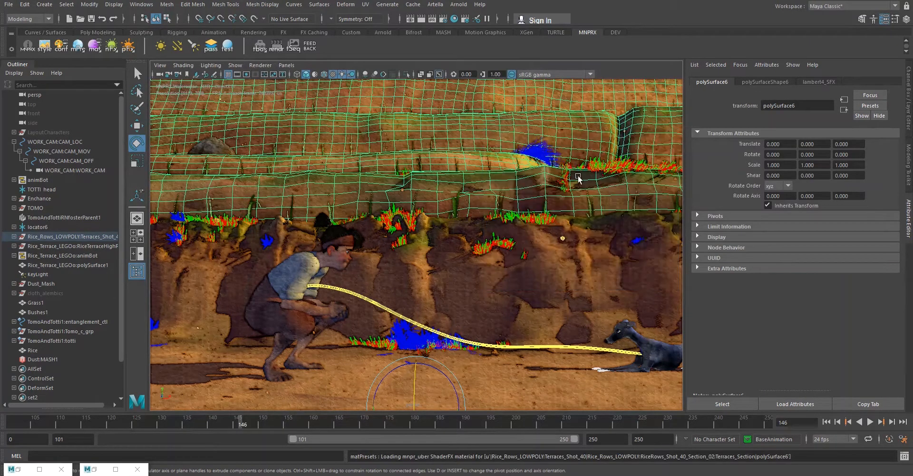
- Select the water plane along the lowest rice row and slightly darken its material's Color Tint
scroll(467, 235, "up", 3)
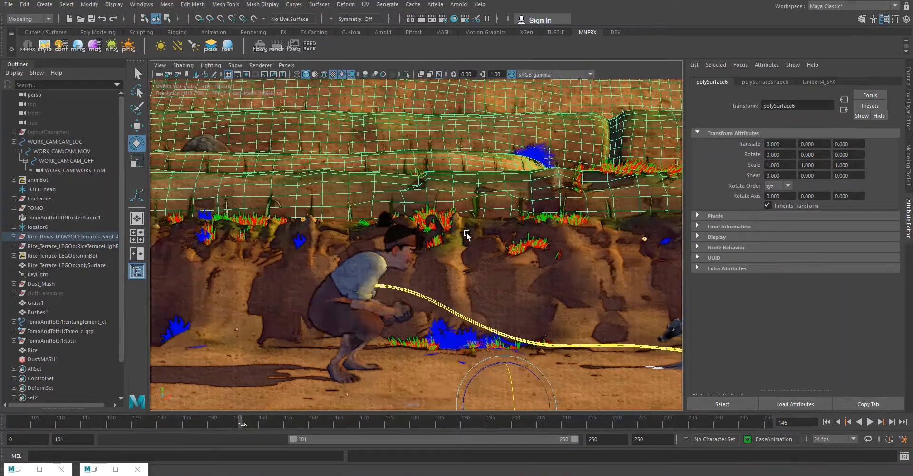
left_click_drag(466, 235, 429, 251, "alt")
middle_click_drag(429, 251, 370, 198, "alt")
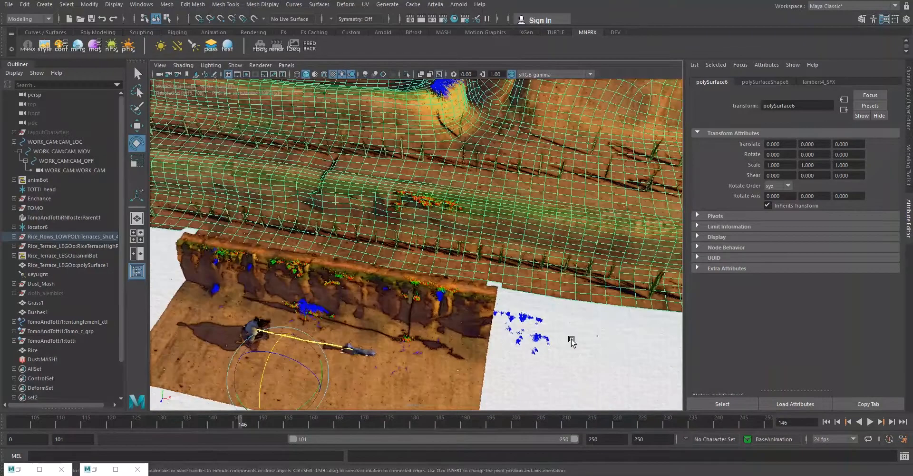
left_click(571, 340)
scroll(530, 279, "up", 4)
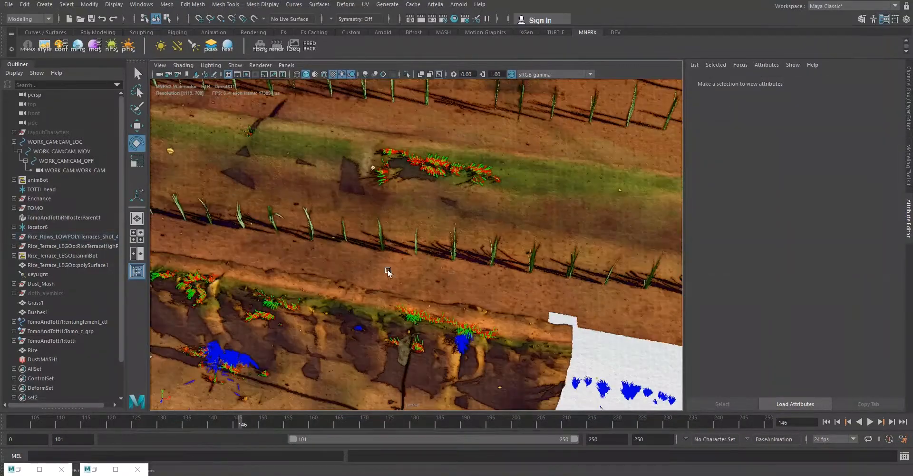
left_click_drag(388, 272, 428, 290, "alt")
left_click(372, 264)
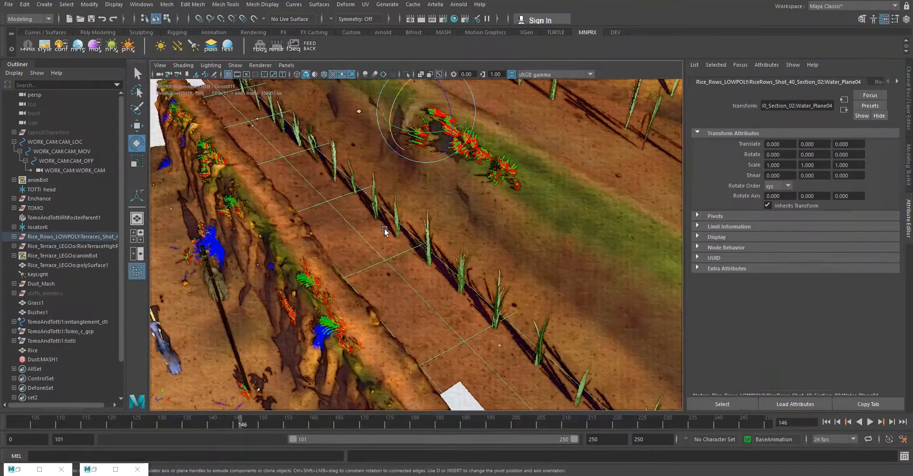
left_click(94, 46)
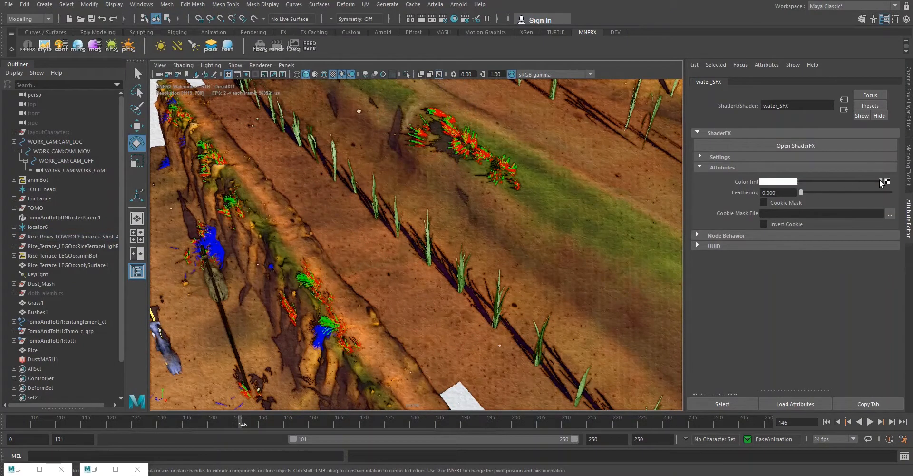
left_click_drag(879, 185, 874, 181)
- Select the blue bushes at the terrace corner and set their material's Color Tint to the olive green from the colour history
left_click_drag(506, 256, 539, 237, "alt")
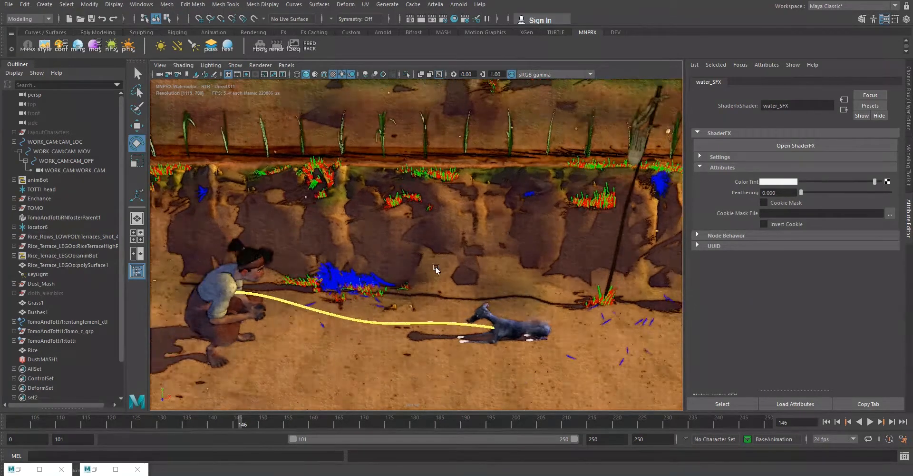
middle_click_drag(608, 196, 375, 343, "alt")
middle_click_drag(230, 220, 201, 318, "alt")
middle_click_drag(397, 243, 487, 337, "alt")
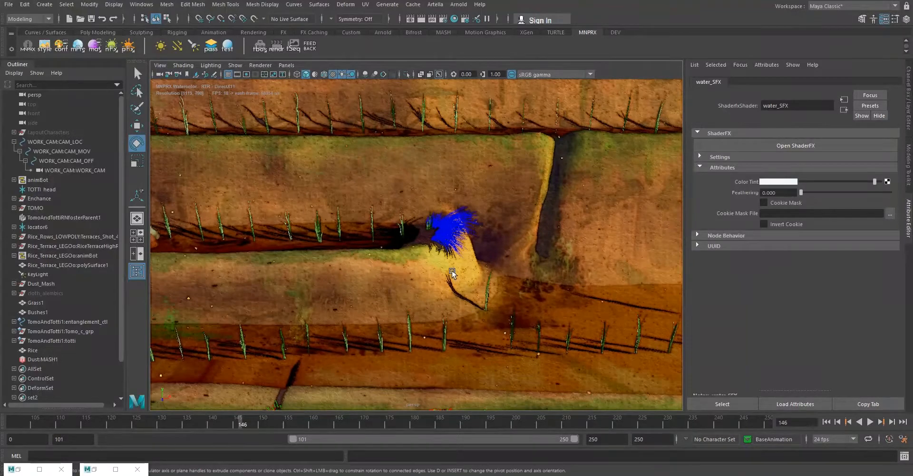
scroll(452, 271, "up", 5)
left_click(465, 243)
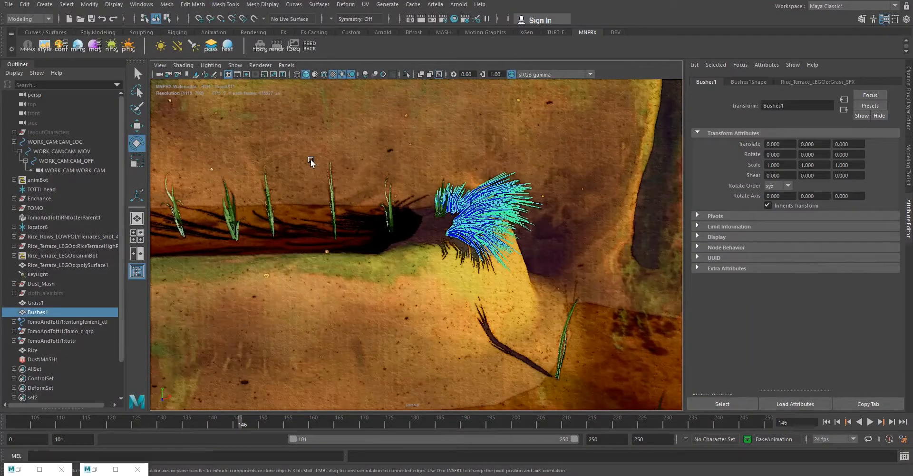
left_click(817, 81)
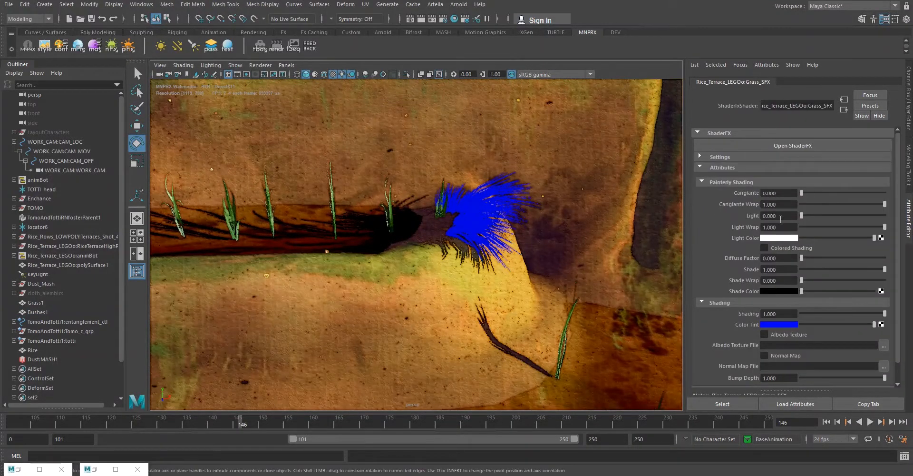
left_click(775, 323)
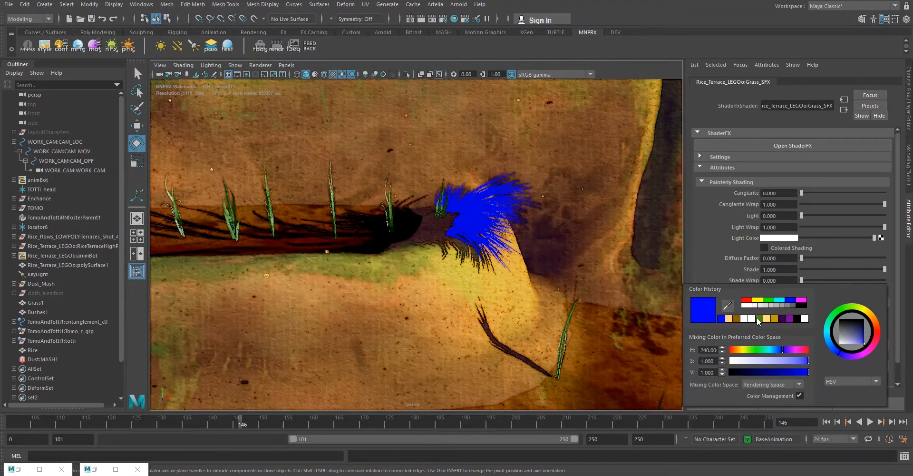
left_click(759, 318)
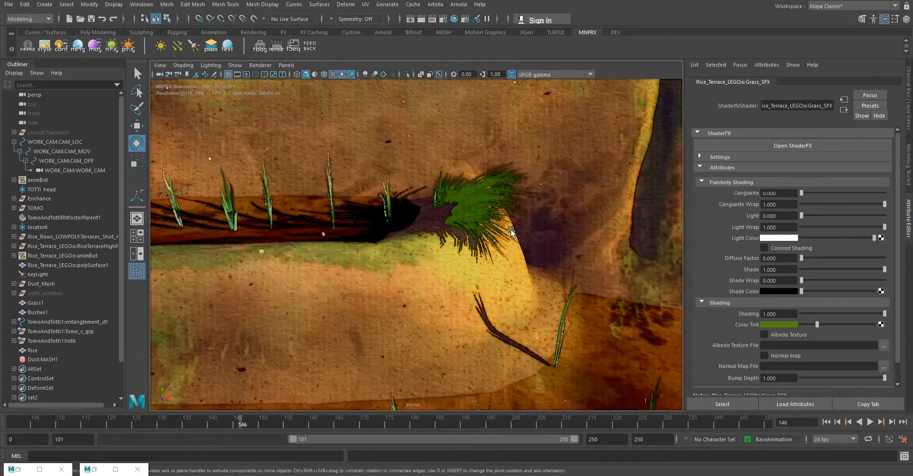
- Enable Flip-Back-Faces in the bush material's shader settings
left_click(698, 156)
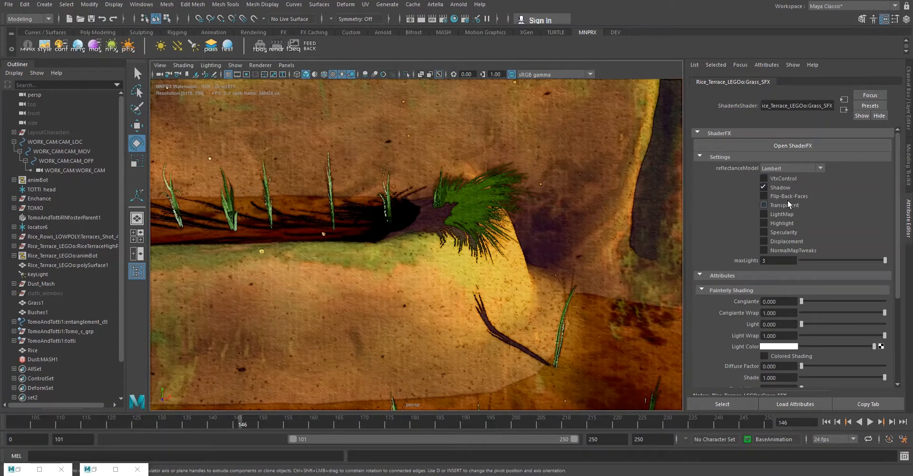
left_click_drag(475, 247, 490, 241, "alt")
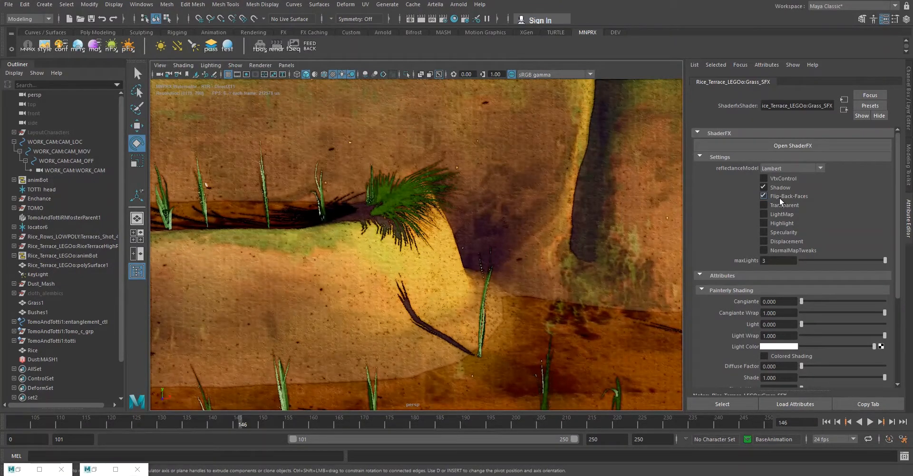
left_click(711, 155)
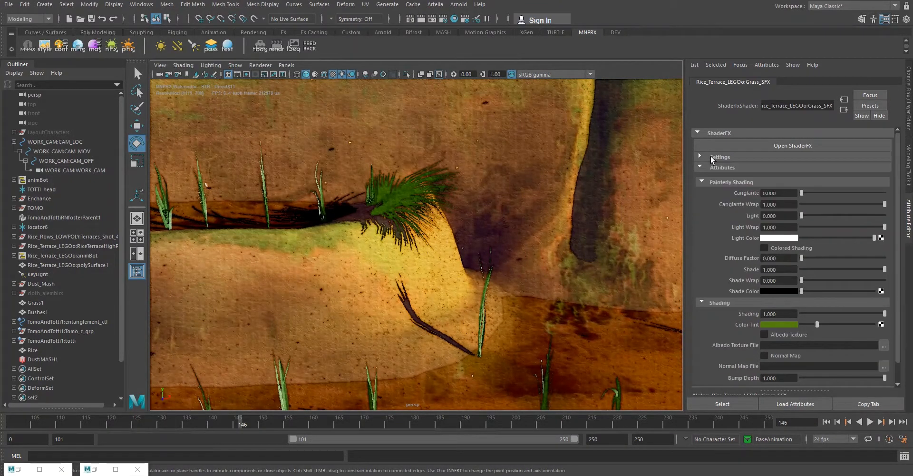
- Set the bush material's Cangiante to 6 and its Diffuse Factor to 0.2
left_click(779, 193)
type("6")
key("Return")
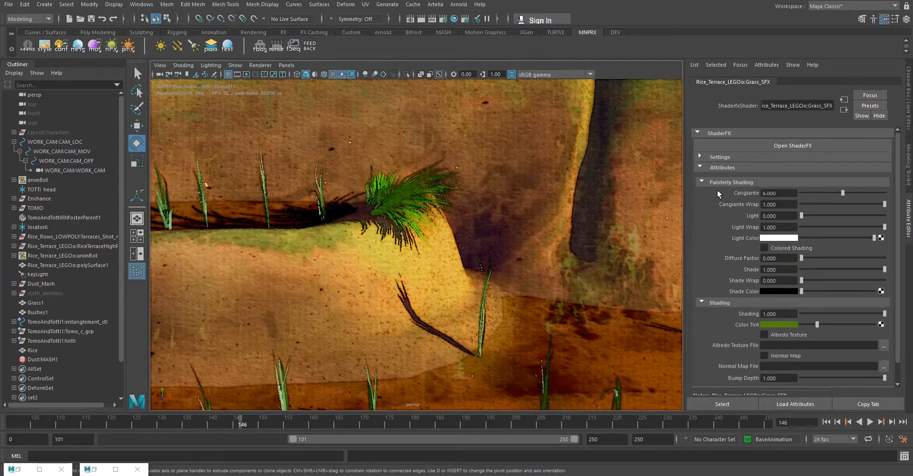
left_click(784, 259)
type("0.2")
key("Return")
- Select the rice seedlings and save their material as a preset named rice
left_click_drag(330, 239, 228, 247, "alt")
scroll(400, 268, "down", 4)
left_click_drag(401, 268, 368, 313, "alt")
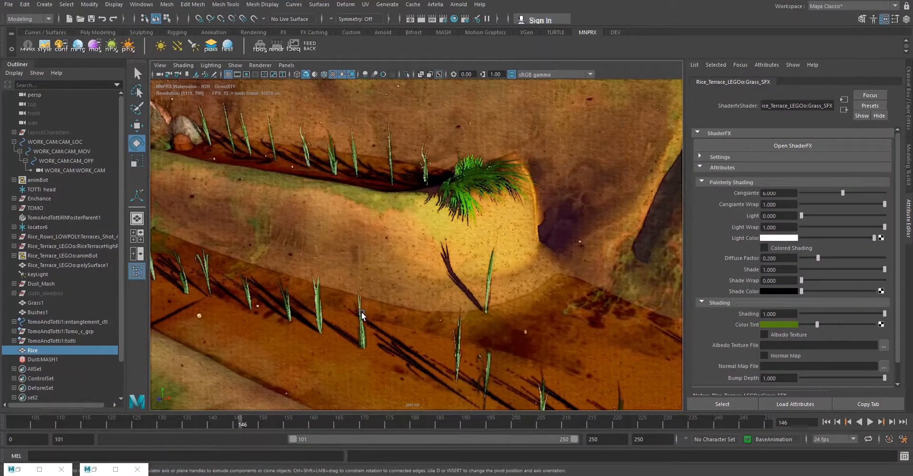
left_click(368, 313)
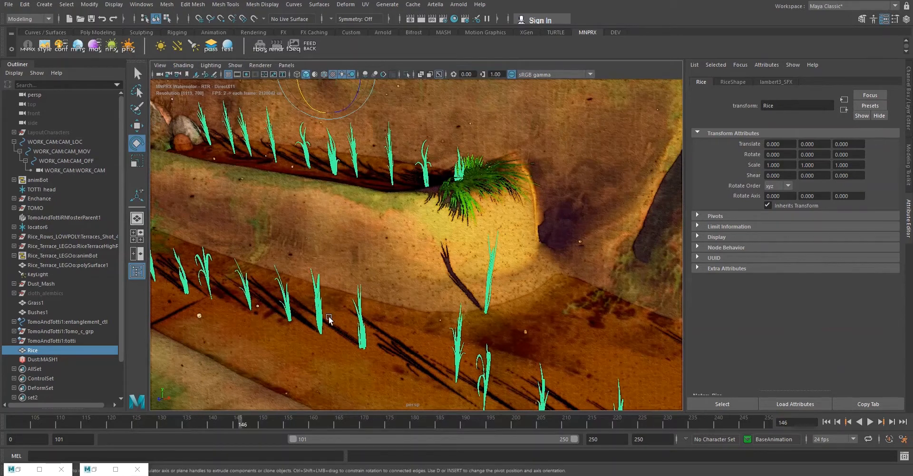
left_click(77, 45)
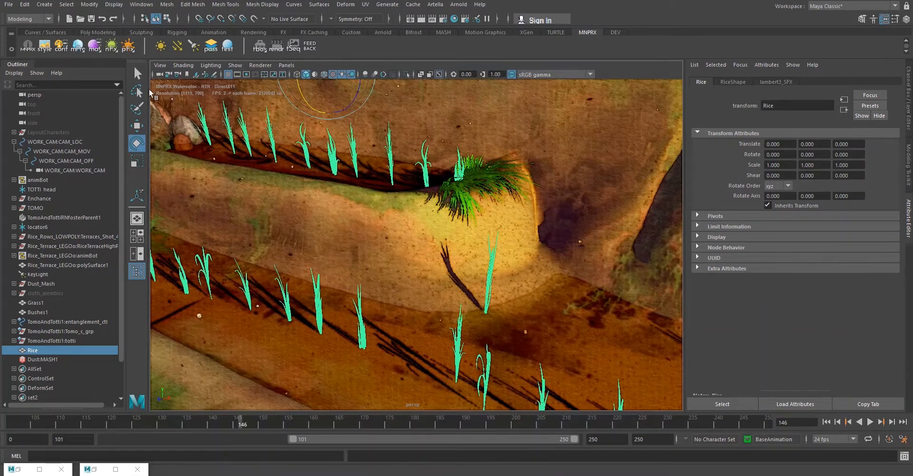
left_click(395, 178)
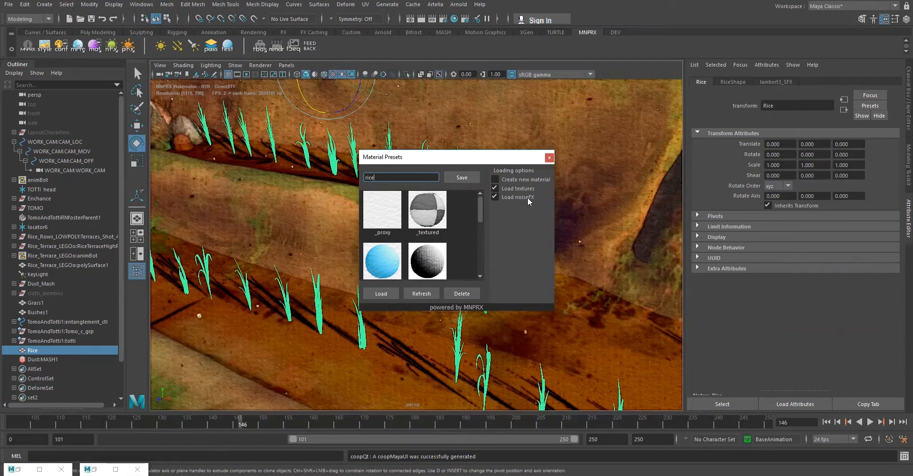
left_click(468, 175)
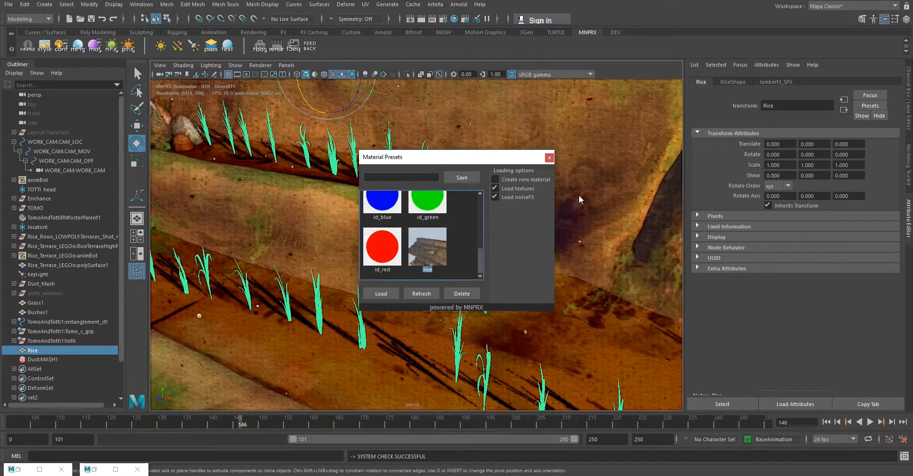
- Select the bushes and load the rice preset onto their material with Load textures and Load noiseFX on
left_click_drag(426, 162, 671, 203)
scroll(355, 229, "up", 5)
left_click_drag(401, 238, 405, 240, "alt")
scroll(349, 225, "up", 3)
scroll(350, 224, "down", 3)
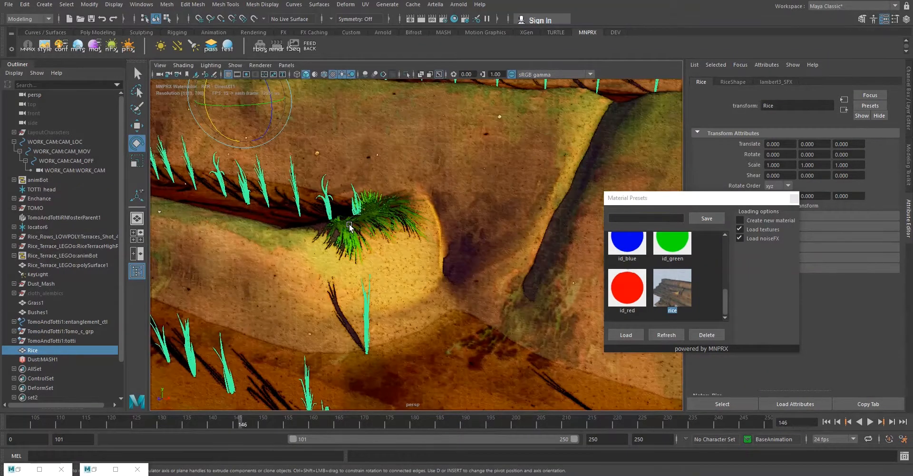
left_click(376, 222)
scroll(443, 236, "down", 5)
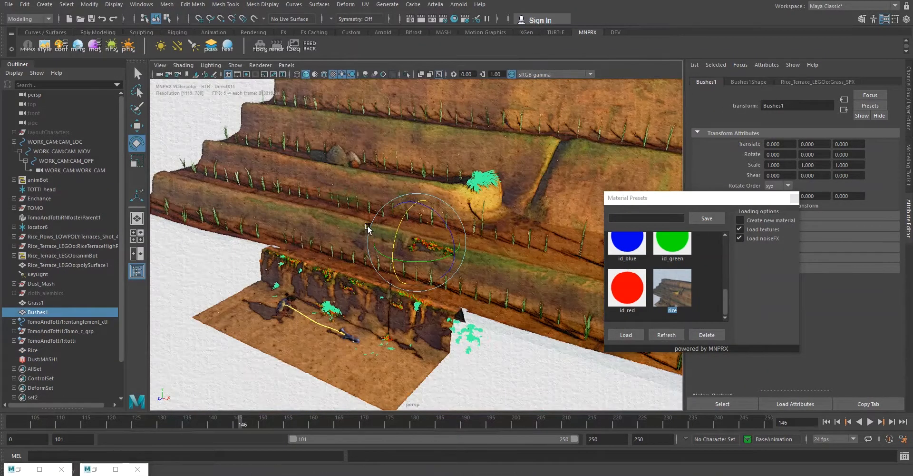
scroll(362, 225, "up", 6)
scroll(443, 294, "up", 3)
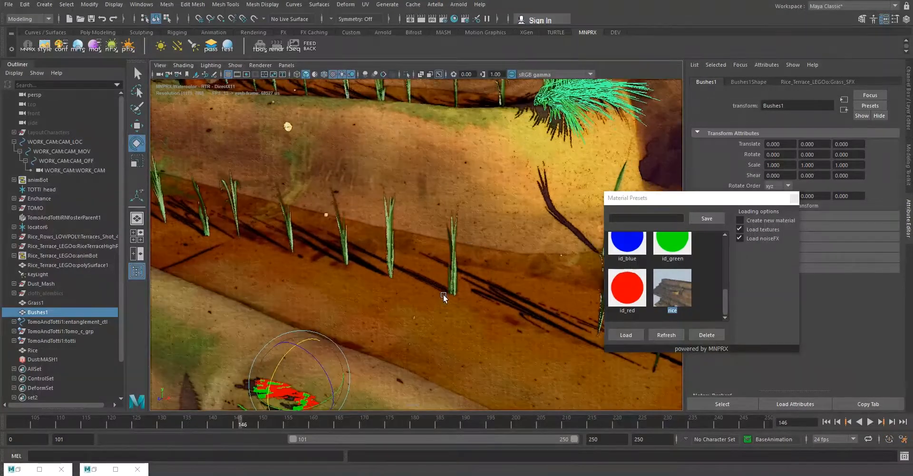
middle_click_drag(443, 294, 314, 373, "alt")
middle_click_drag(481, 262, 351, 310, "alt")
middle_click_drag(409, 269, 375, 304, "alt")
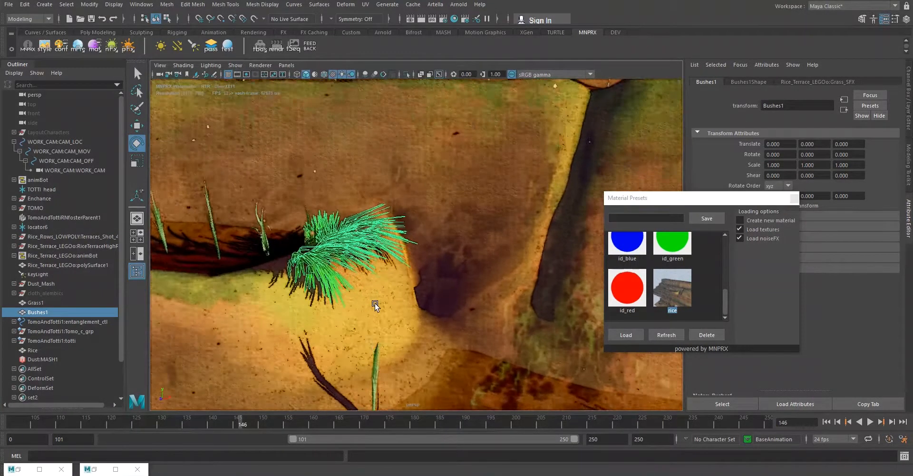
left_click_drag(375, 303, 375, 300, "alt")
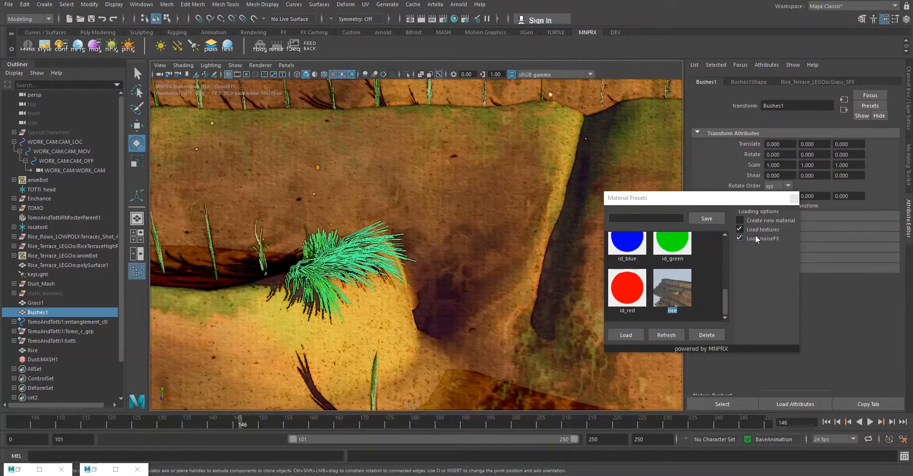
left_click(634, 333)
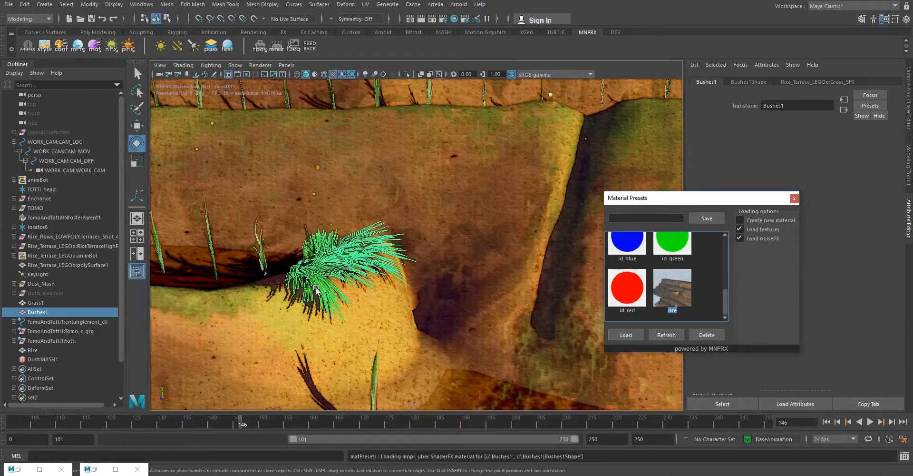
- Examine the bushes with the loaded rice preset against the surrounding terraces and seedlings
left_click(273, 242)
left_click_drag(337, 353, 371, 309, "alt")
scroll(375, 306, "down", 4)
scroll(374, 335, "down", 4)
left_click_drag(440, 348, 464, 326, "alt")
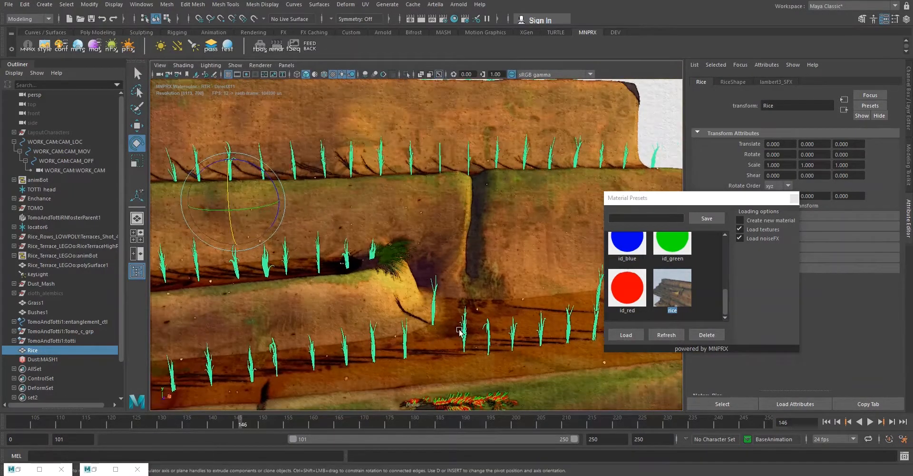
left_click(670, 119)
middle_click_drag(299, 300, 339, 277, "alt")
right_click_drag(338, 278, 547, 273, "alt")
left_click_drag(523, 274, 380, 273, "alt")
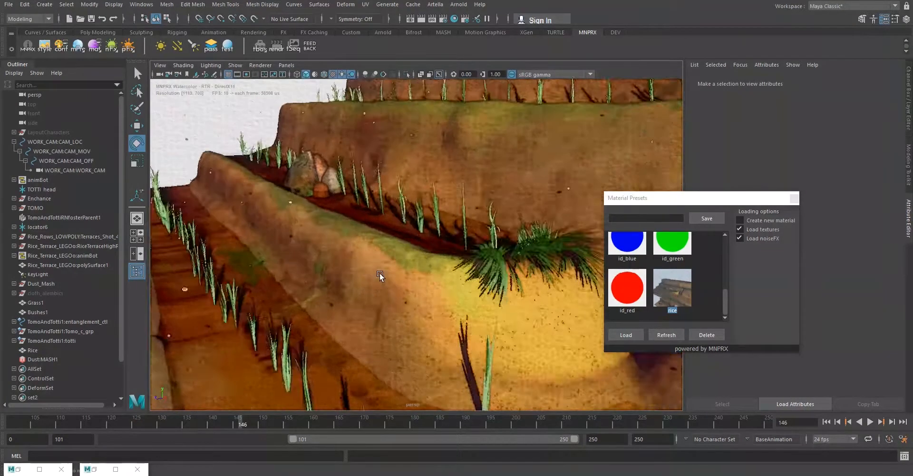
right_click_drag(380, 273, 346, 335, "alt")
middle_click_drag(345, 334, 431, 245, "alt")
left_click_drag(431, 245, 404, 283, "alt")
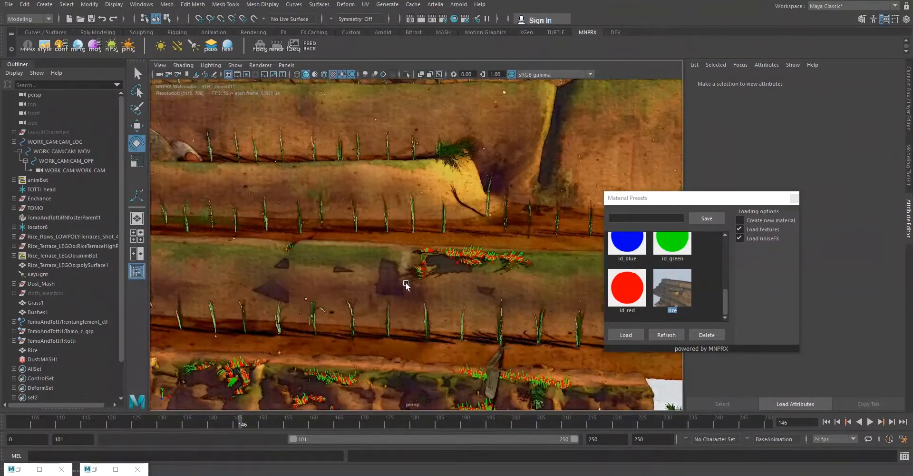
- Select the Grass1 patches and load the rice preset onto their material with Load textures and Load noiseFX on
right_click_drag(404, 283, 470, 285, "alt")
middle_click_drag(470, 285, 384, 268, "alt")
scroll(384, 267, "up", 2)
left_click(384, 265)
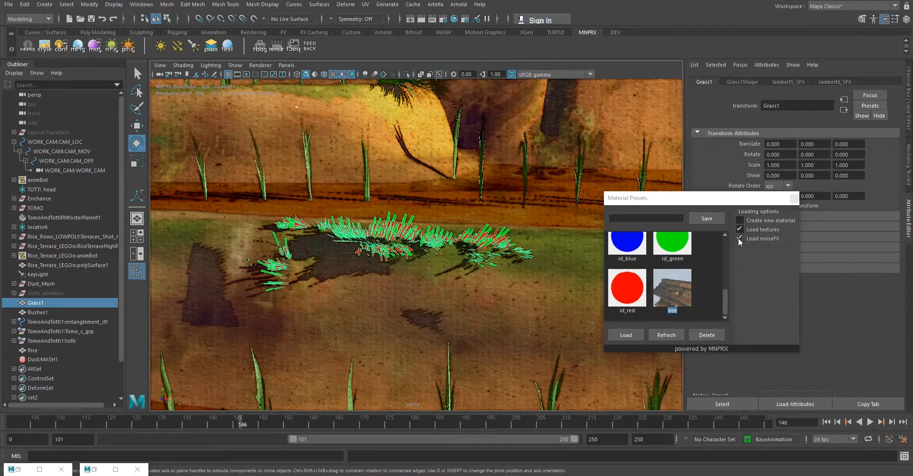
left_click(621, 335)
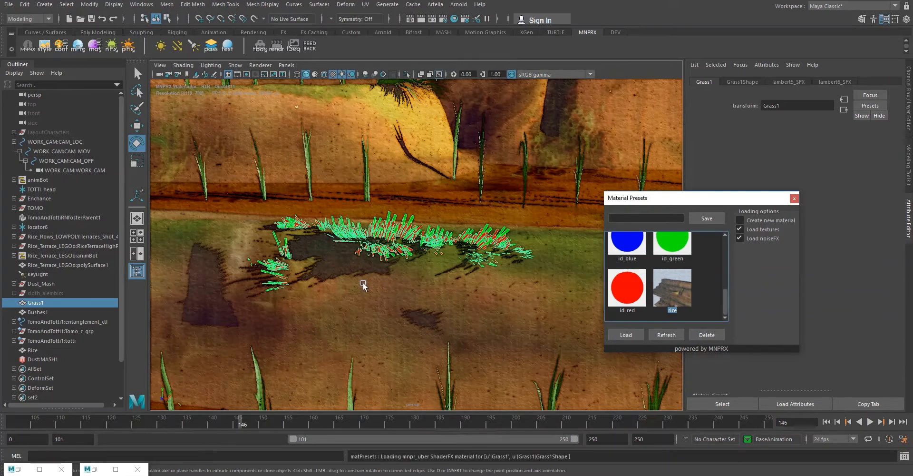
- Examine the shading of the Grass1 patches up close and across the lower terraces
left_click(486, 185)
left_click_drag(414, 244, 402, 241, "alt")
right_click_drag(402, 241, 472, 285, "alt")
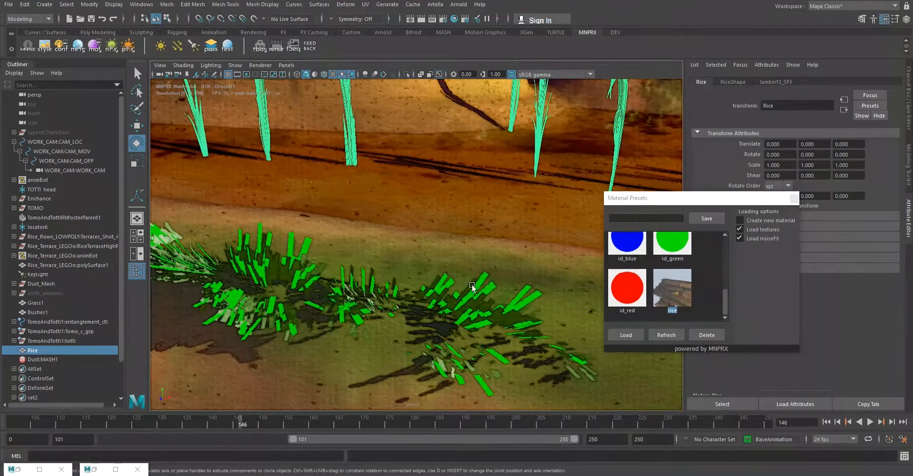
left_click(489, 272)
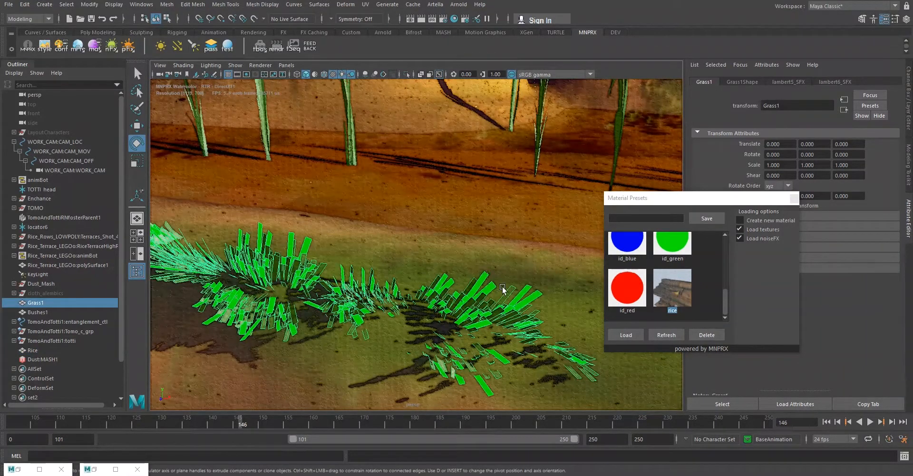
left_click(519, 243)
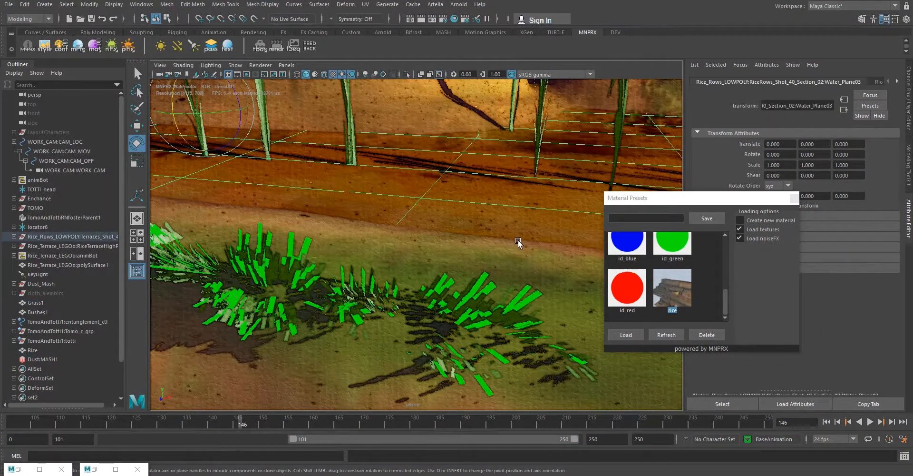
left_click(519, 290)
right_click_drag(458, 290, 362, 312, "alt")
middle_click_drag(323, 331, 432, 242, "alt")
right_click_drag(433, 243, 352, 299, "alt")
middle_click_drag(352, 300, 432, 245, "alt")
right_click_drag(433, 245, 411, 276, "alt")
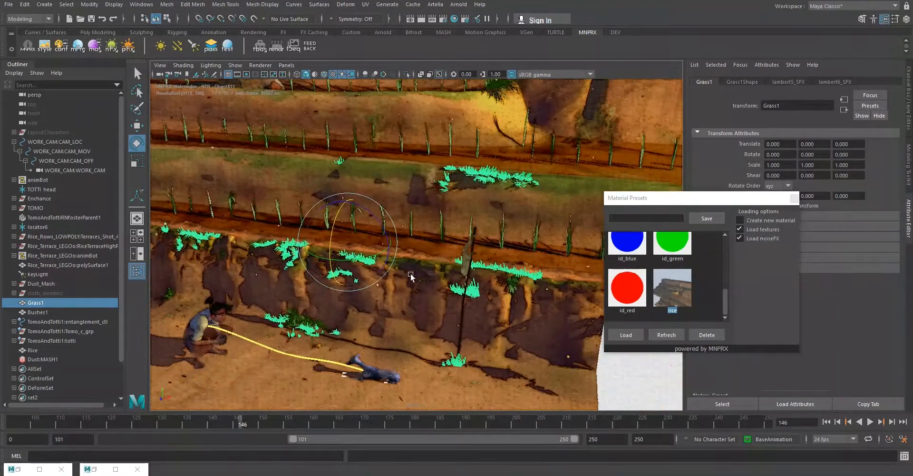
middle_click_drag(411, 276, 497, 212, "alt")
right_click_drag(395, 247, 469, 143, "alt")
middle_click_drag(468, 143, 416, 292, "alt")
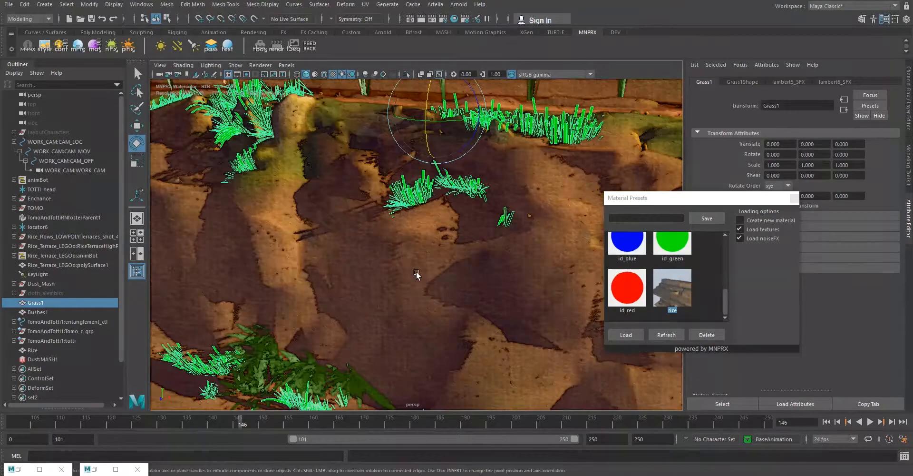
left_click_drag(428, 228, 292, 330, "alt")
middle_click_drag(292, 330, 491, 196, "alt")
left_click_drag(491, 196, 333, 338, "alt")
middle_click_drag(420, 258, 426, 247, "alt")
right_click_drag(406, 274, 412, 297, "alt")
middle_click_drag(391, 307, 436, 270, "alt")
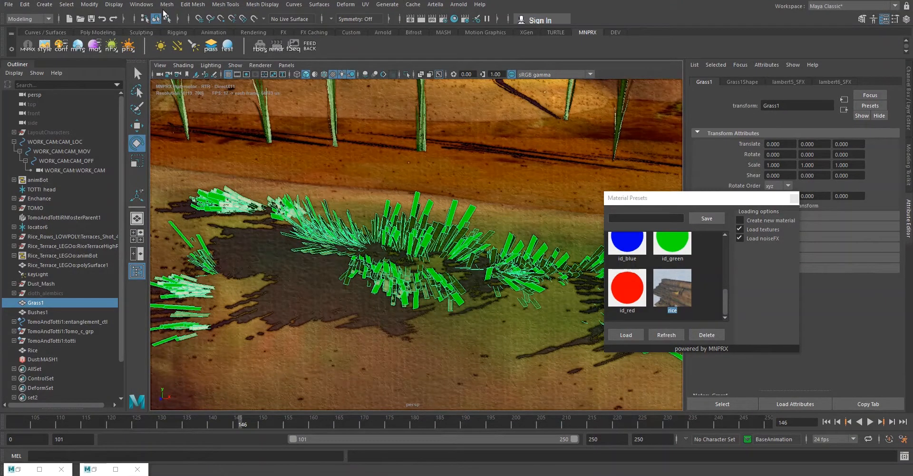
- Graph Grass1Shape in the Node Editor and spread it apart from the lambert5_SFXSG and lambert6_SFXSG shading groups
left_click(143, 5)
left_click(173, 111)
left_click_drag(311, 288, 574, 146)
left_click(506, 337)
left_click(307, 170)
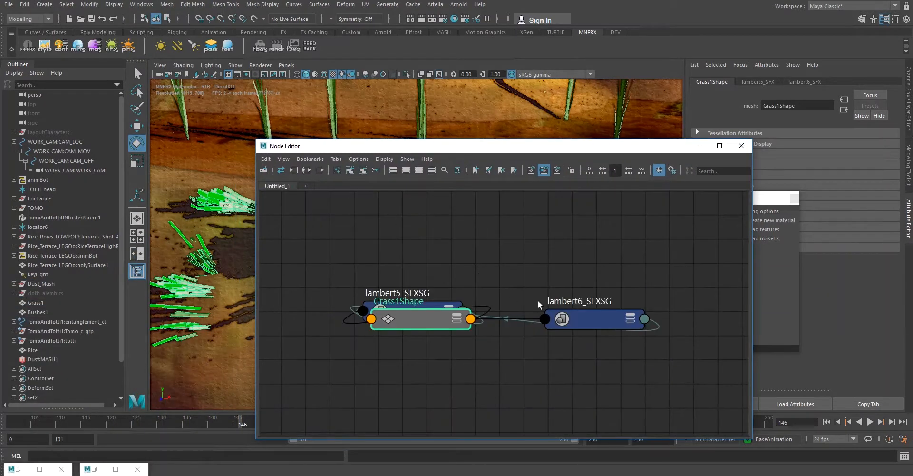
left_click_drag(437, 322, 443, 211)
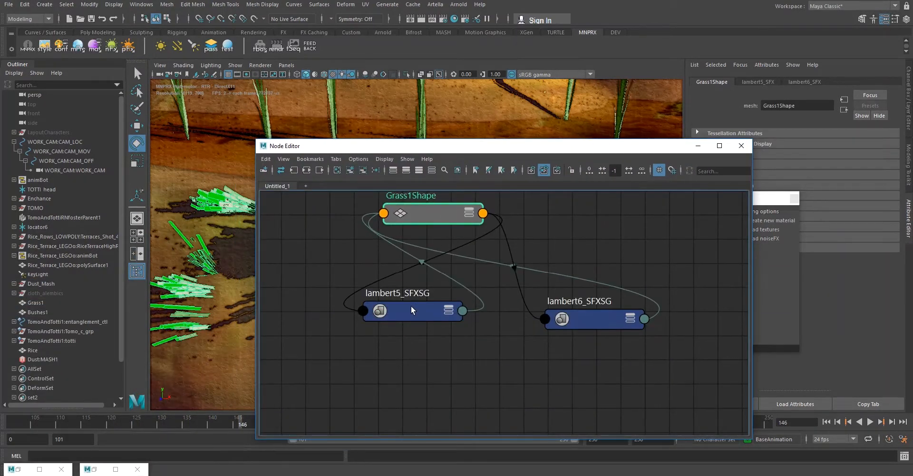
left_click_drag(412, 307, 336, 339)
left_click_drag(444, 210, 491, 244)
left_click_drag(423, 148, 543, 133)
- Compare the shader attributes of the lambert5_SFXSG and lambert6_SFXSG groups, closing the Material Presets window
left_click(447, 325)
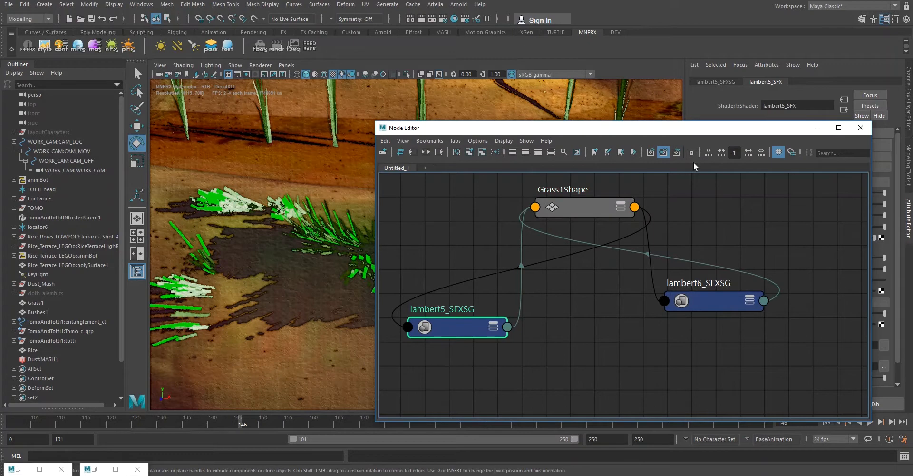
left_click_drag(683, 131, 448, 133)
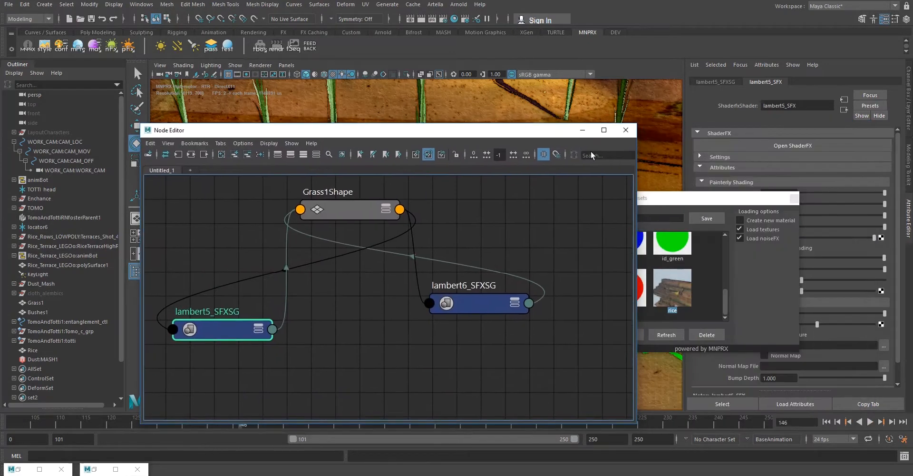
left_click(794, 199)
left_click(475, 303)
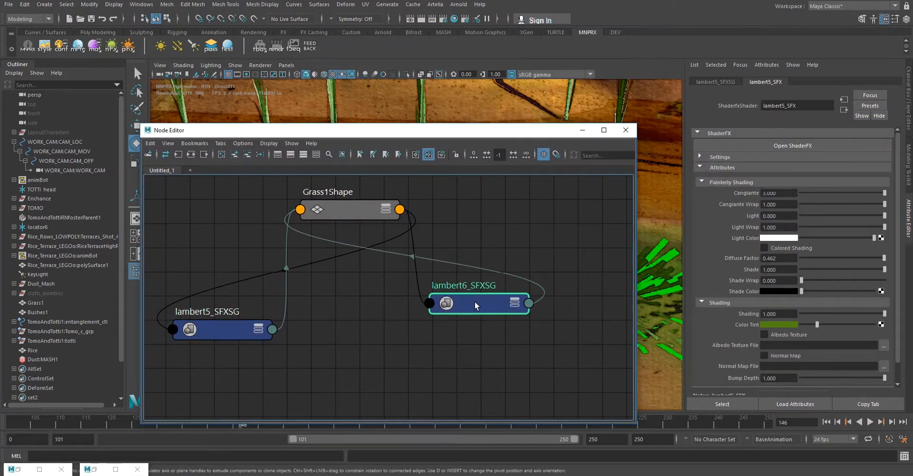
left_click_drag(436, 130, 494, 167)
left_click(535, 367)
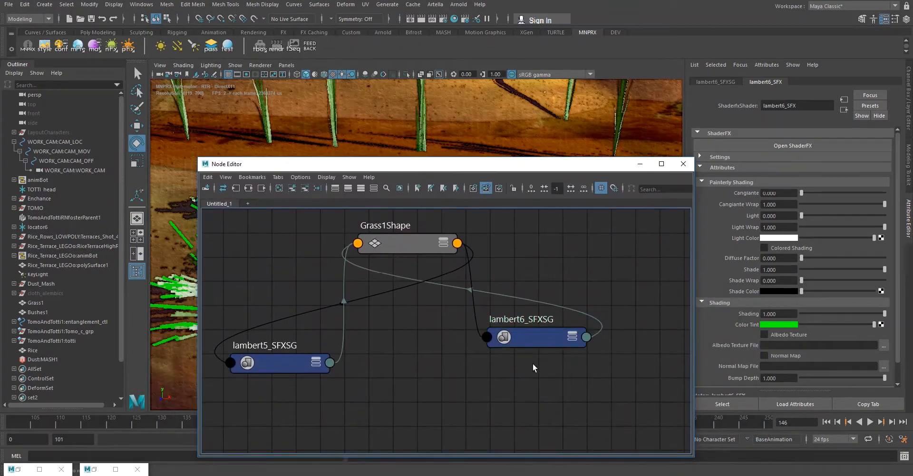
- Delete the lambert6_SFXSG shading group from the grass network and close the Node Editor
left_click(527, 341)
key("Delete")
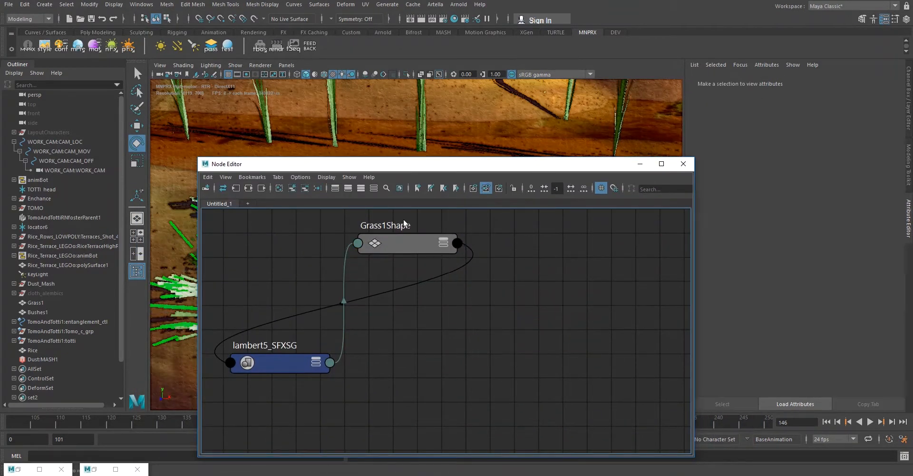
left_click_drag(385, 170, 446, 194)
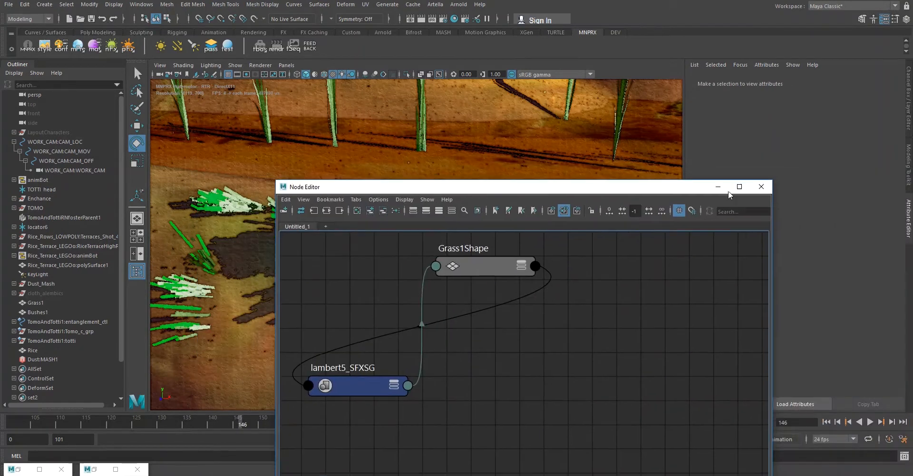
left_click(762, 186)
- Select Grass1 again and reload the rice preset onto its material, keeping Load textures and Load noiseFX on
left_click(383, 229)
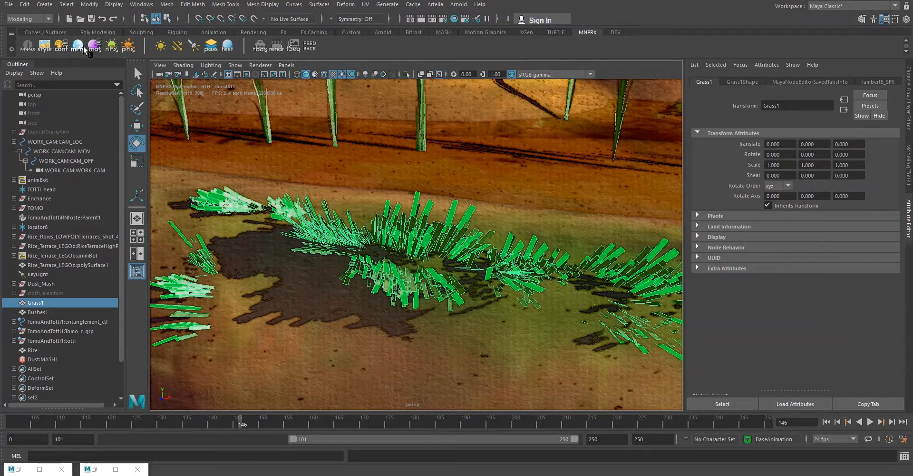
left_click(82, 48)
scroll(434, 233, "down", 3)
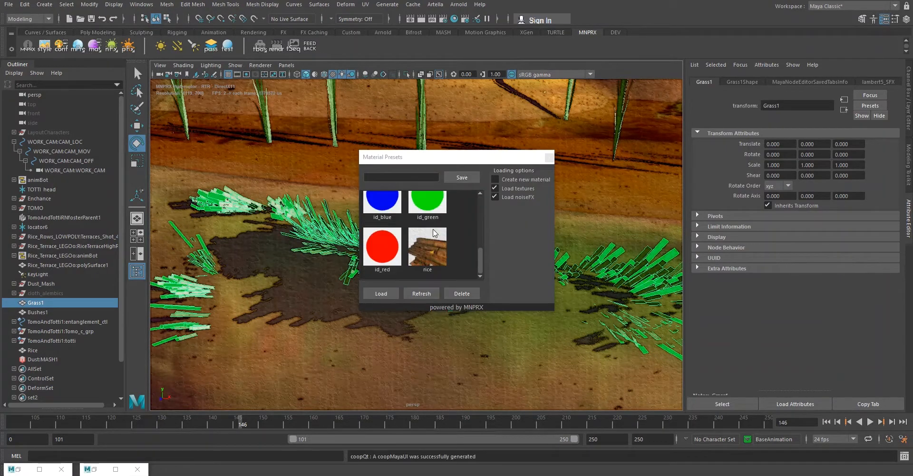
left_click(427, 242)
left_click(382, 293)
left_click_drag(392, 157, 617, 175)
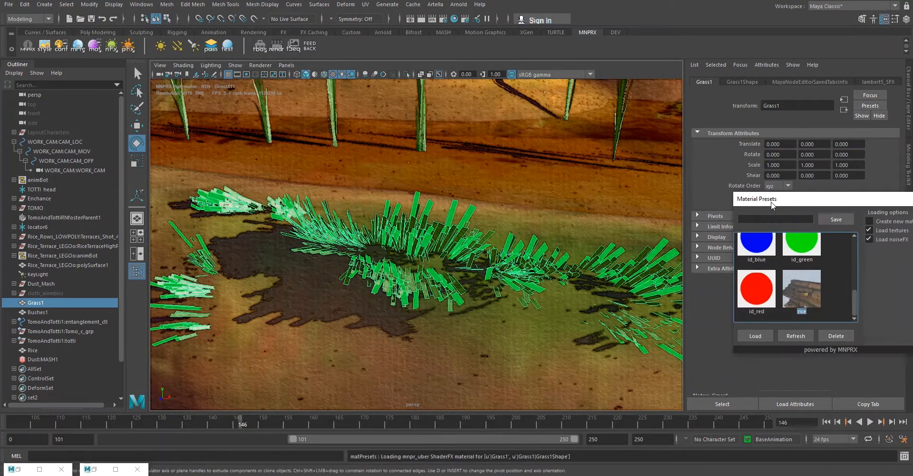
- Assign the lambert5_SFX material from the Hypershade to the Grass1 mesh
left_click(501, 245)
left_click(455, 239)
key("f")
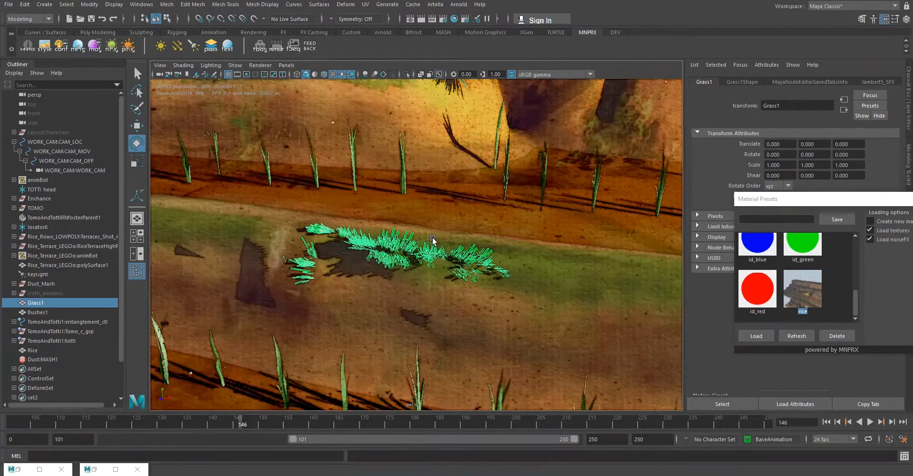
left_click(455, 18)
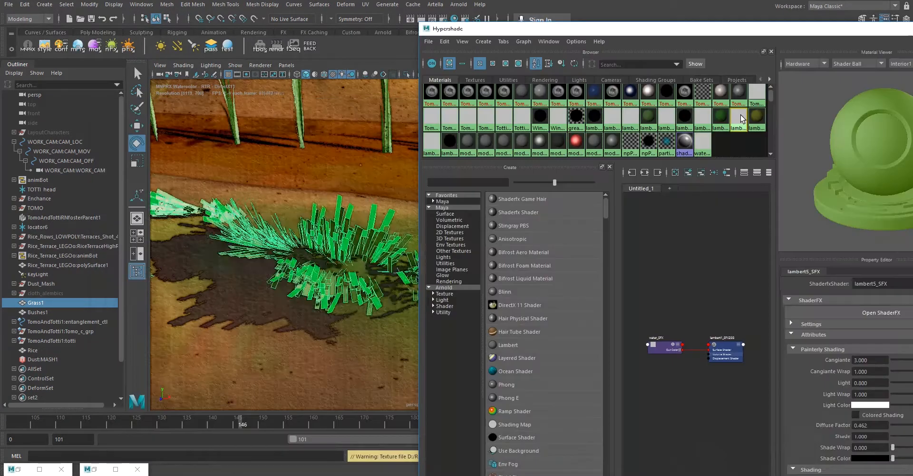
left_click(740, 118)
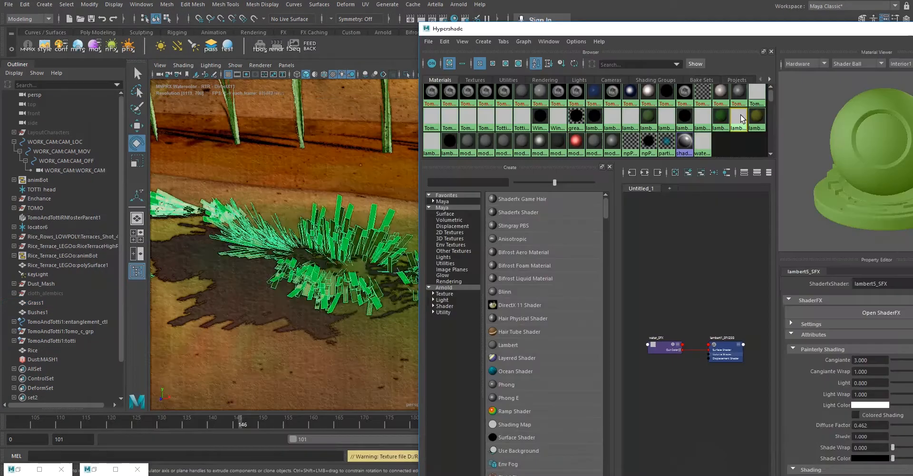
middle_click_drag(410, 191, 351, 210)
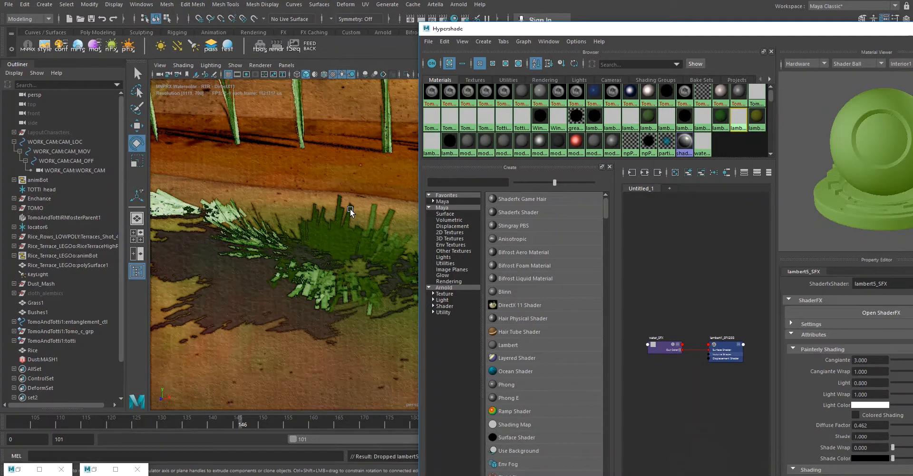
mouse_move(334, 274)
left_mouse_down("alt")
mouse_move(264, 270)
mouse_move(345, 267)
left_mouse_up("alt")
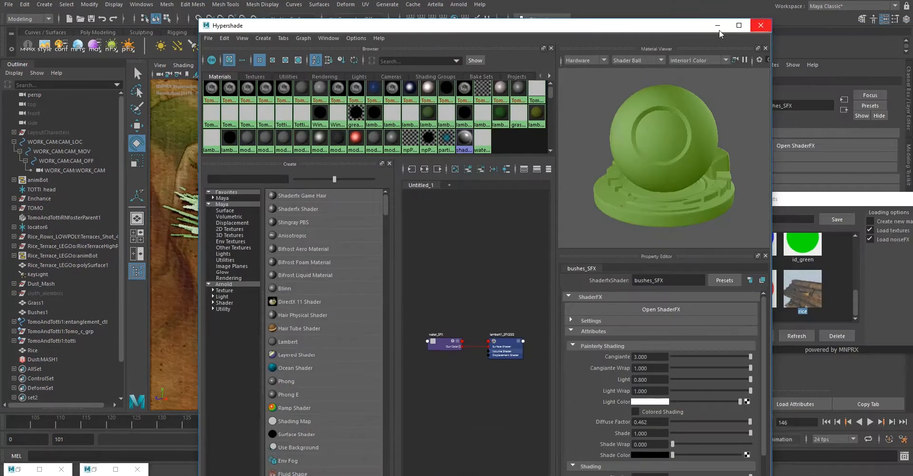
- Look through the scene's materials in the Hypershade and minimize its window
scroll(410, 120, "down", 2)
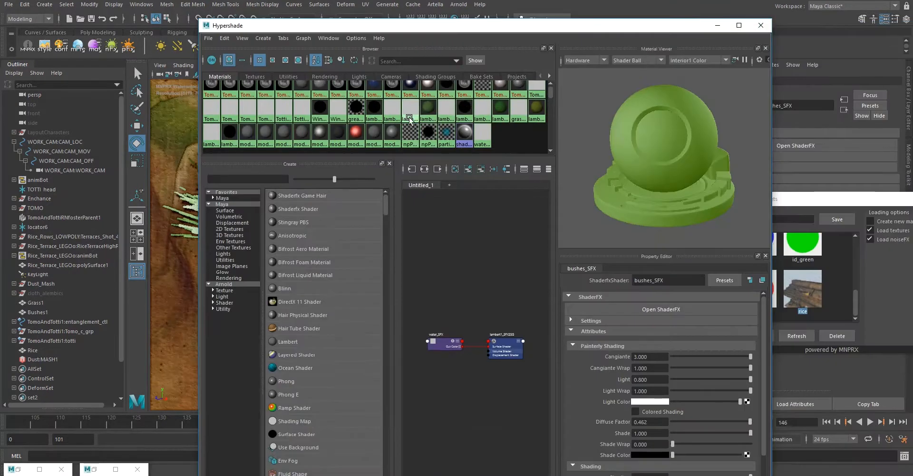
scroll(410, 120, "down", 2)
scroll(407, 118, "up", 2)
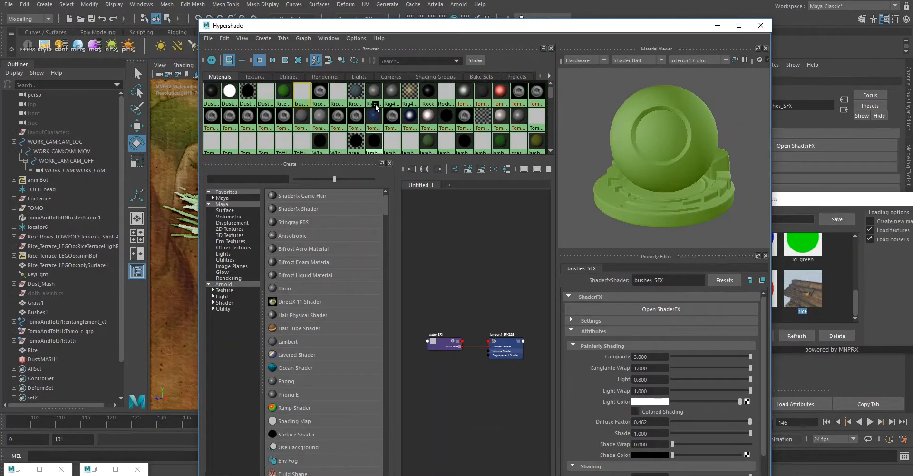
scroll(376, 117, "down", 1)
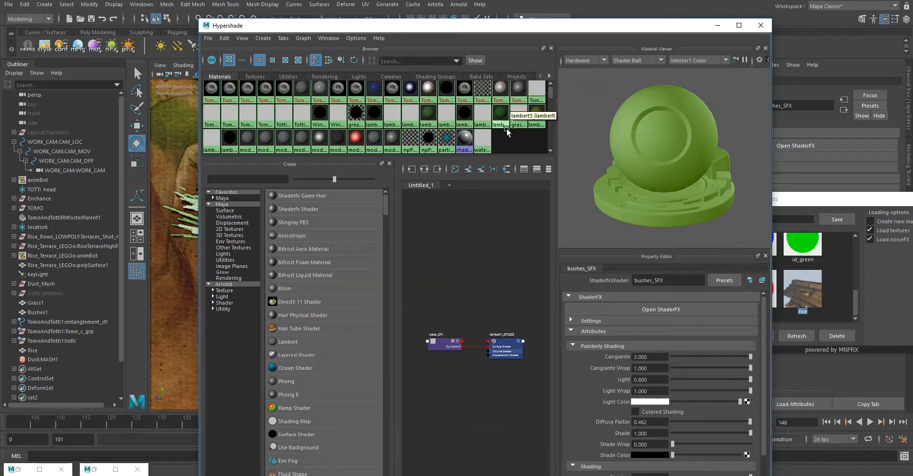
left_click(718, 26)
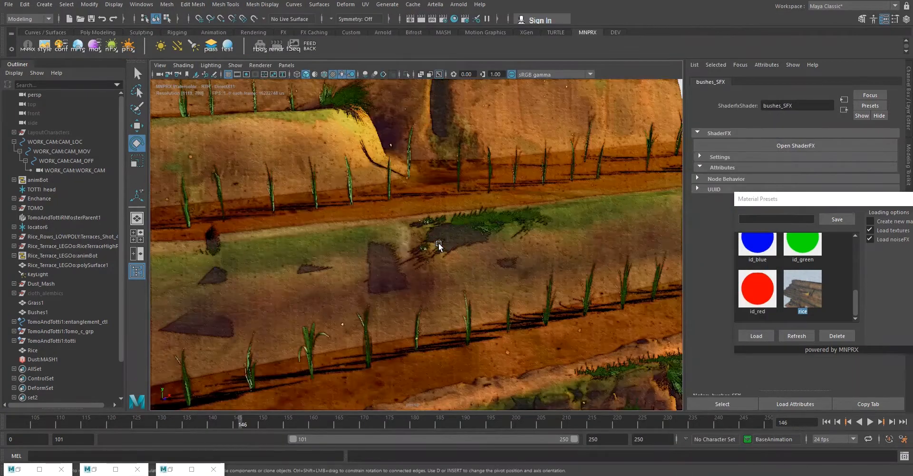
- Select the flag pole on the lower terrace, show its WindStick_SFX material attributes, and close the Material Presets window
right_click_drag(439, 242, 414, 267, "alt")
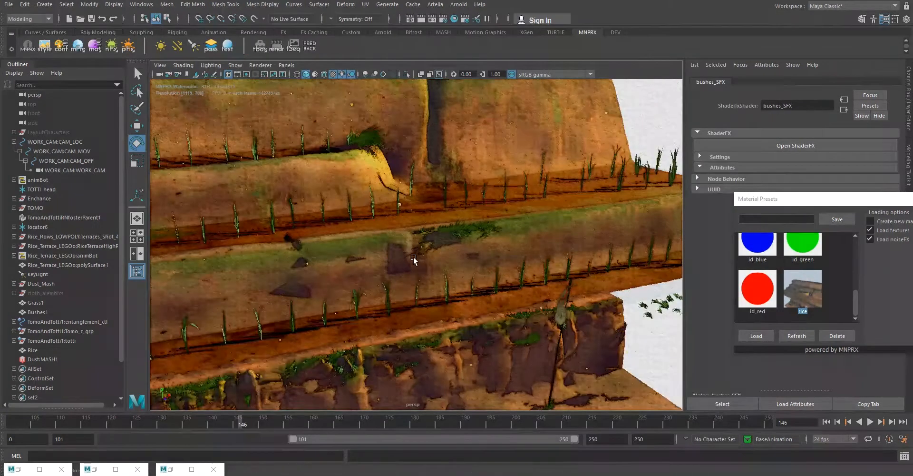
middle_click_drag(414, 267, 421, 200, "alt")
left_click_drag(422, 200, 349, 247, "alt")
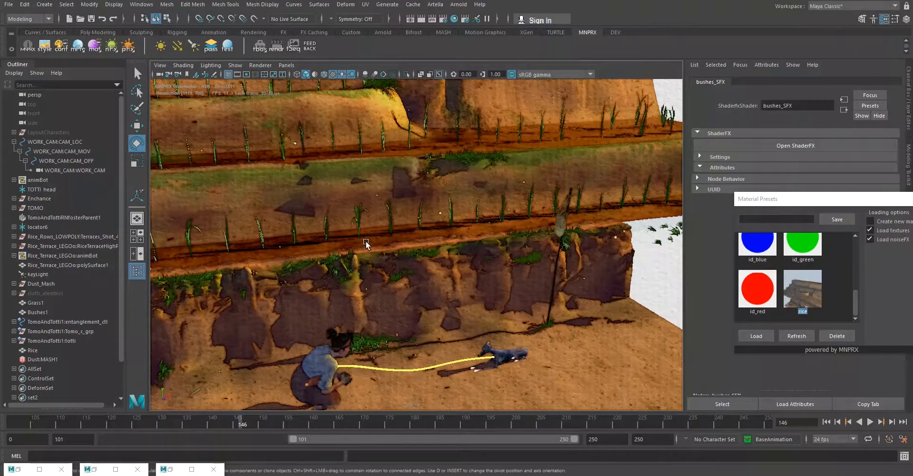
right_click_drag(349, 246, 493, 267, "alt")
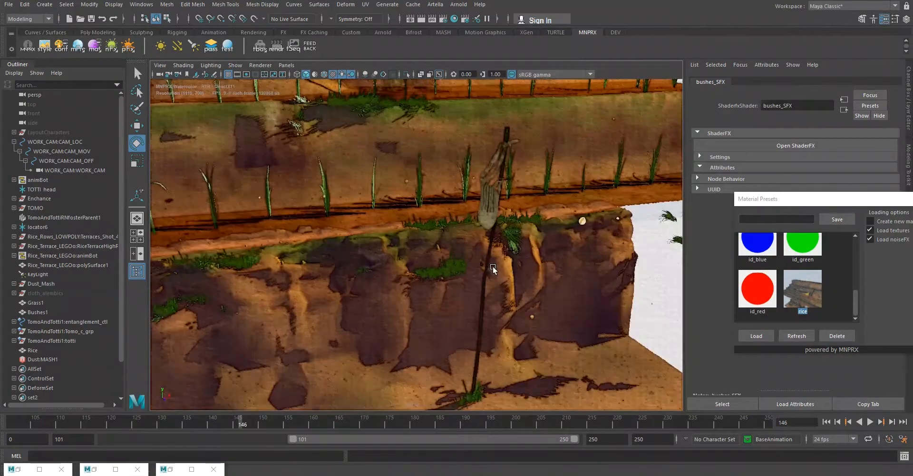
left_click(498, 220)
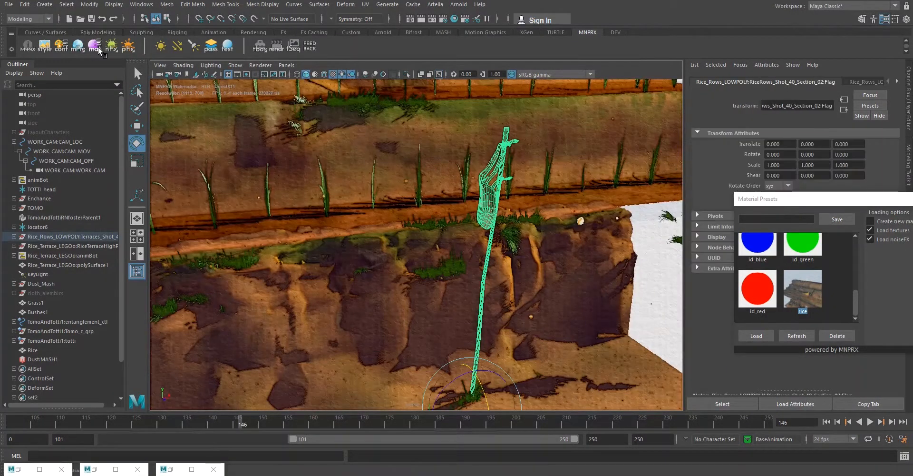
left_click_drag(870, 203, 618, 227)
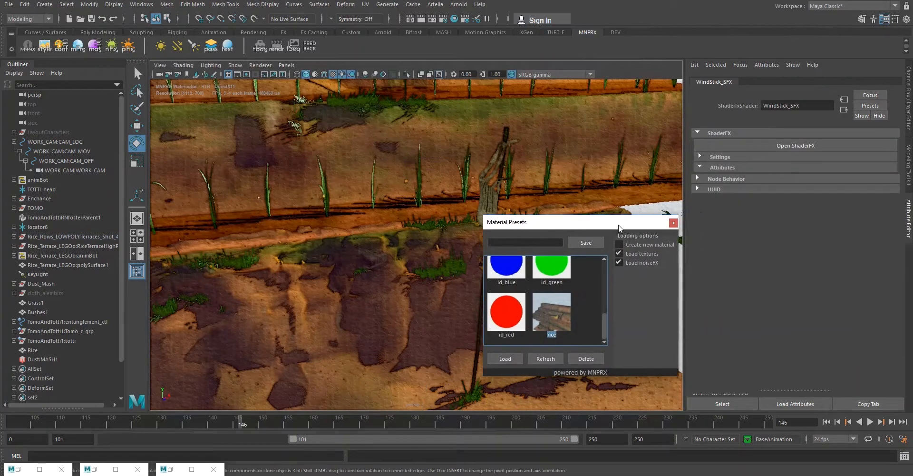
left_click(674, 222)
right_click_drag(426, 212, 403, 233, "alt")
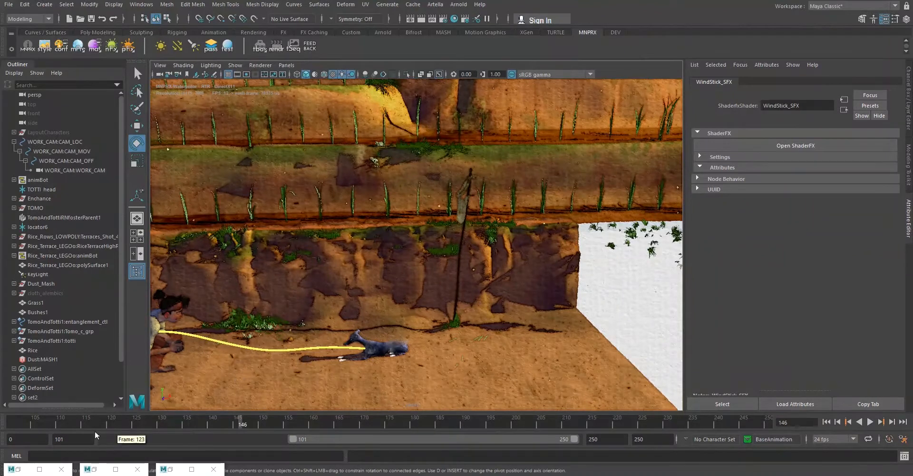
- Restore and close the minimized Script Editor and the second minimized window
left_click(40, 469)
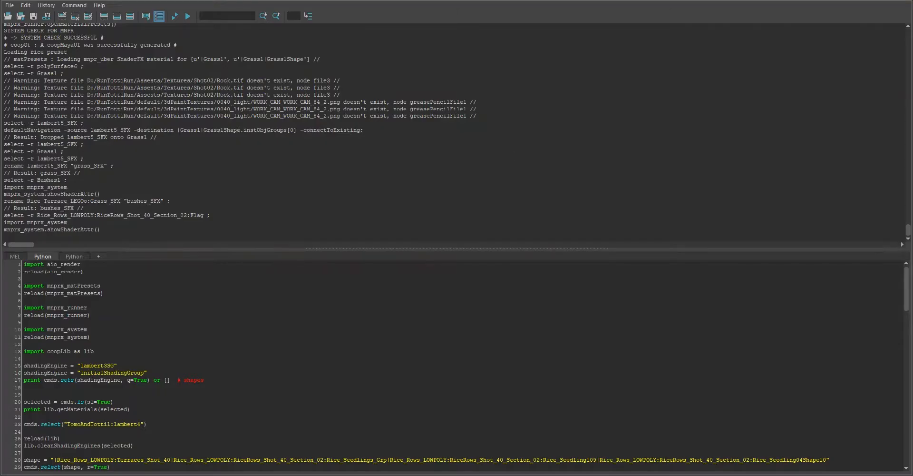
left_click(902, 1)
left_click(95, 469)
left_click(515, 142)
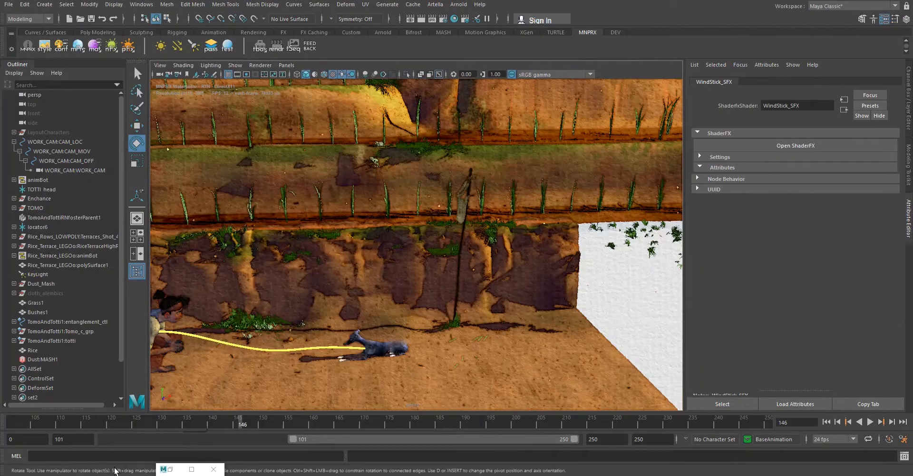
- Look over the scene's materials in the restored Hypershade and close its window
left_click(170, 469)
left_click_drag(564, 30, 390, 151)
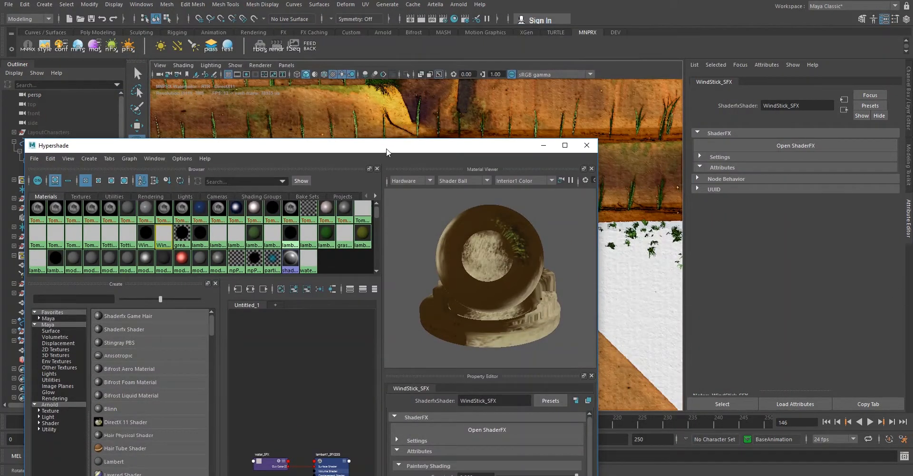
left_click_drag(384, 150, 481, 64)
scroll(595, 380, "down", 3)
scroll(595, 381, "up", 2)
scroll(595, 380, "down", 2)
scroll(595, 380, "up", 2)
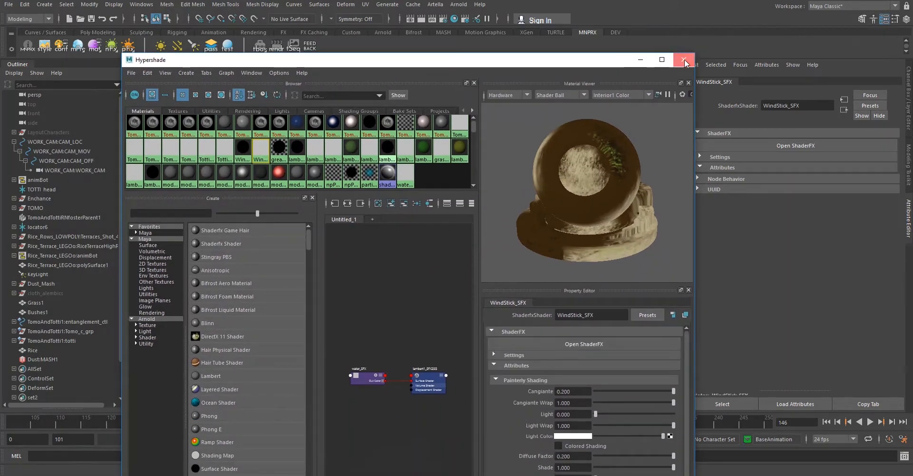
left_click(685, 60)
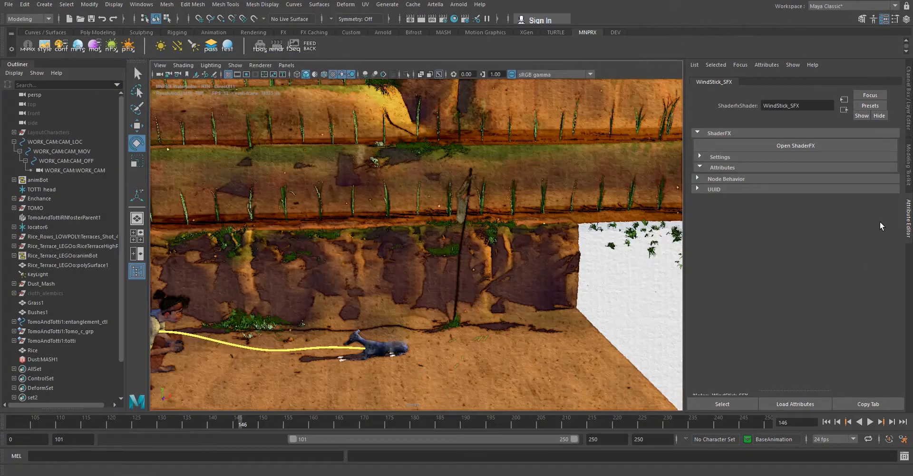
- Select the flag pole again, show its WindStick_SFX material attributes, and set Cangiante to 6
left_click(464, 208)
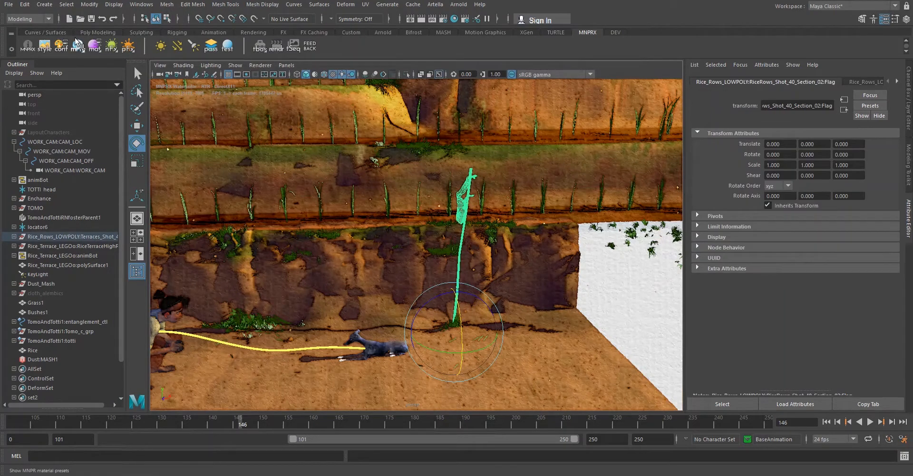
left_click(95, 46)
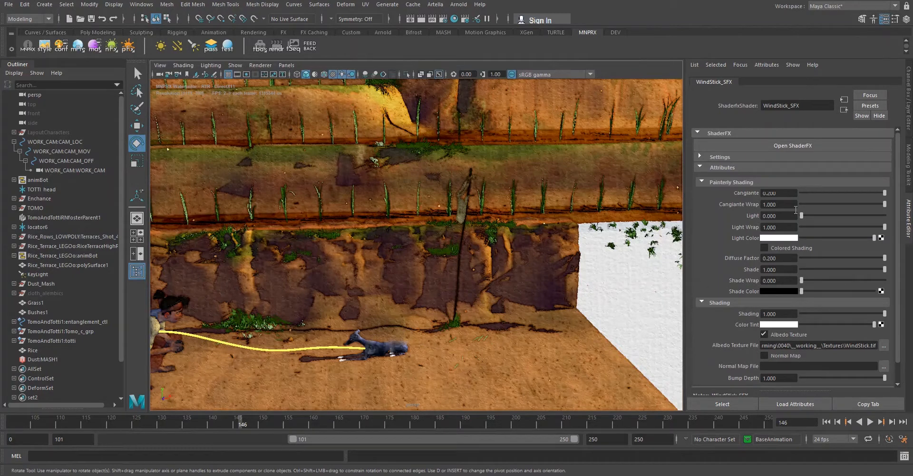
left_click(781, 195)
type("6")
key("Return")
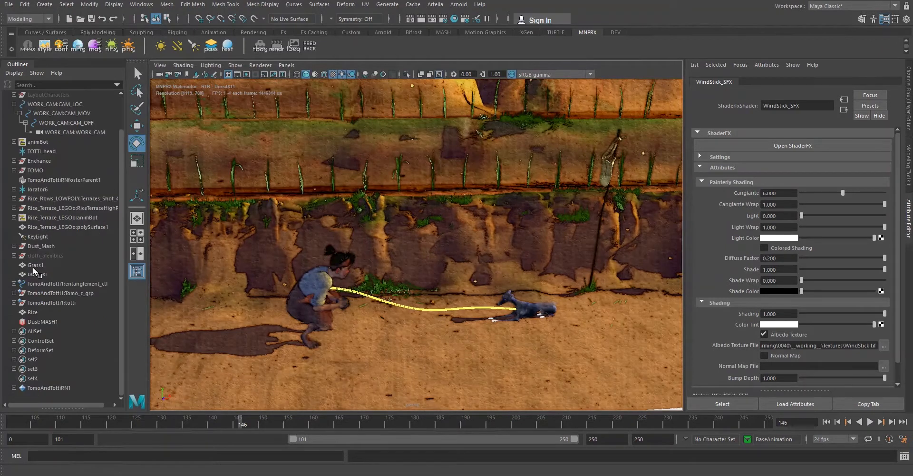
- View the scene through WORK_CAM and compare it with the reference painting in Photos, returning to Maya
left_click(63, 170)
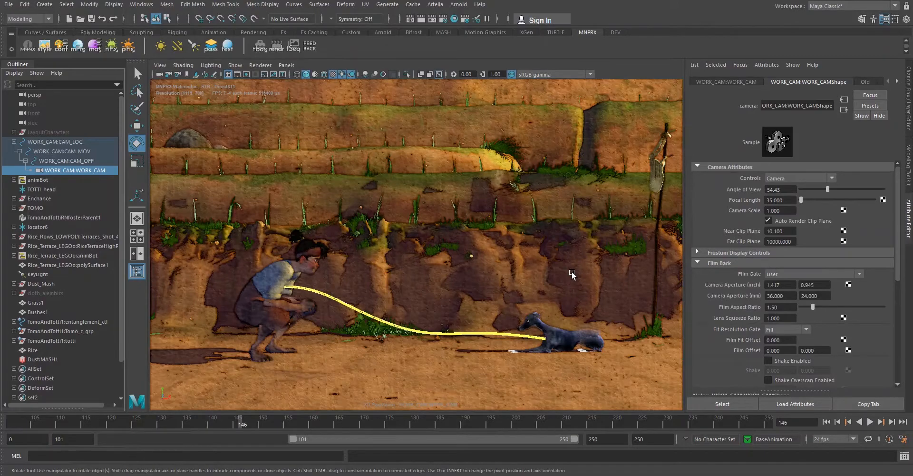
key("alt+Tab")
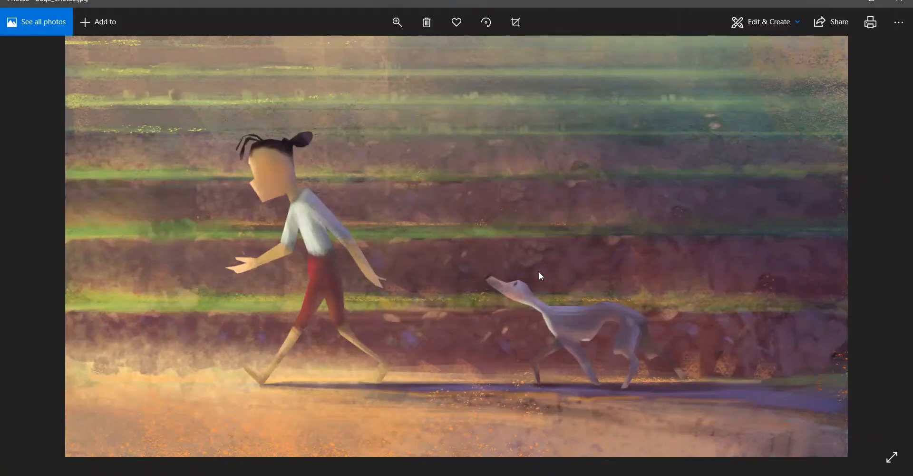
key("alt+Tab")
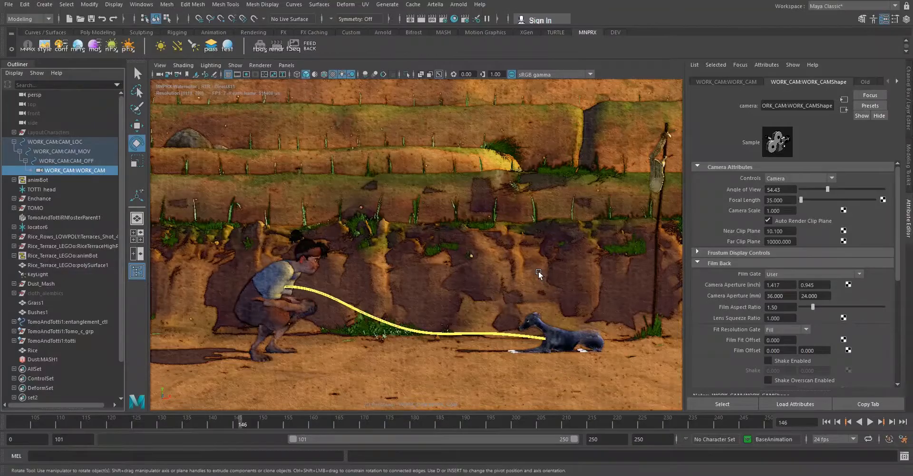
key("alt+Tab")
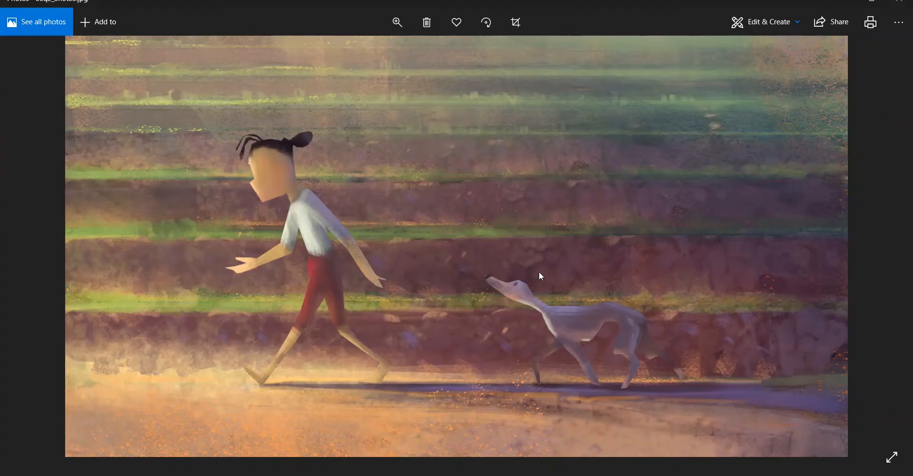
key("alt+Tab")
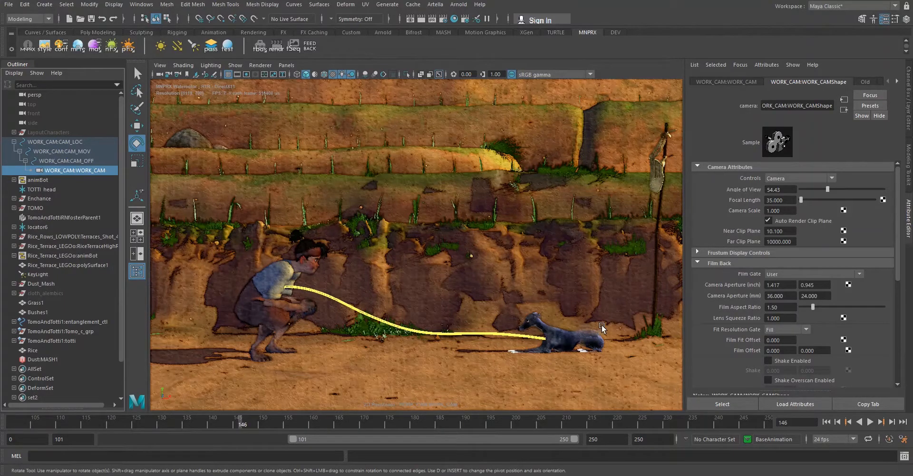
key("alt+Tab")
key("alt+Tab")
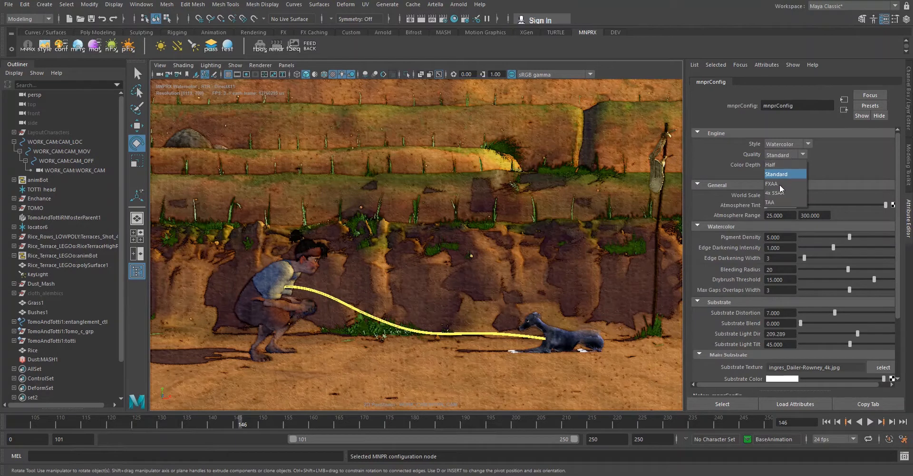
- Set the render quality in the MNPR configuration to TAA
left_click(778, 202)
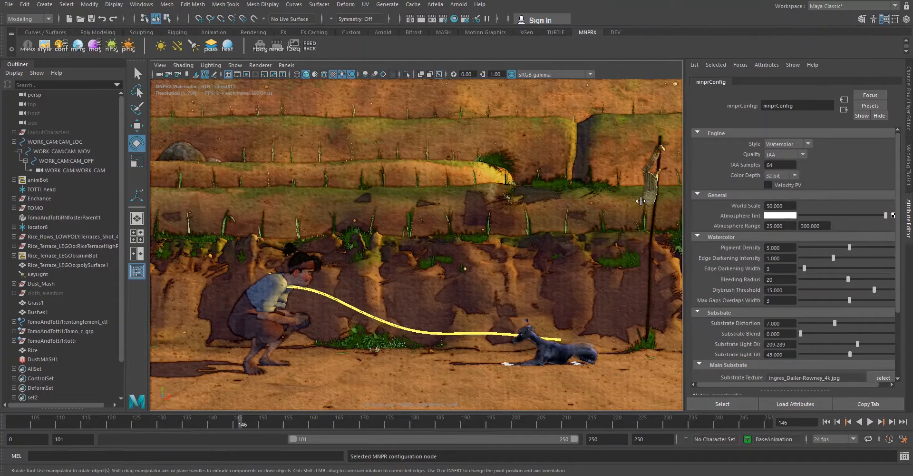